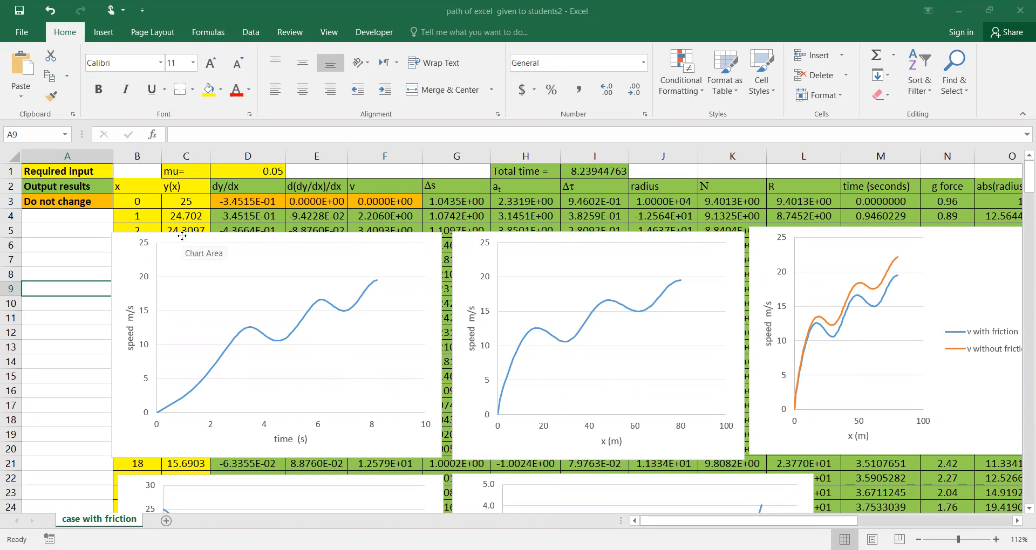
Move the speed versus time chart away from the x and y(x) columns and check their first values
left_click_drag(182, 236, 576, 250)
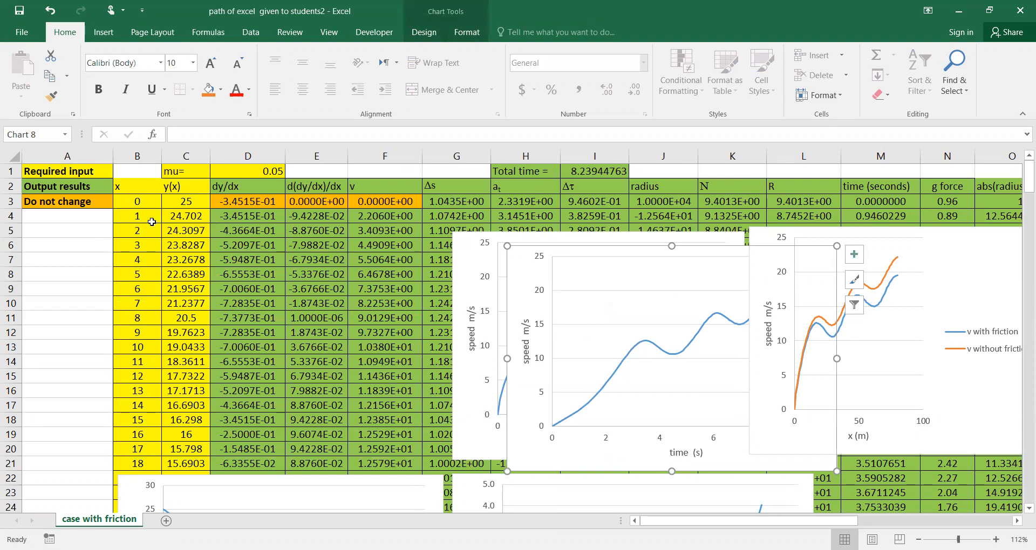
left_click(135, 204)
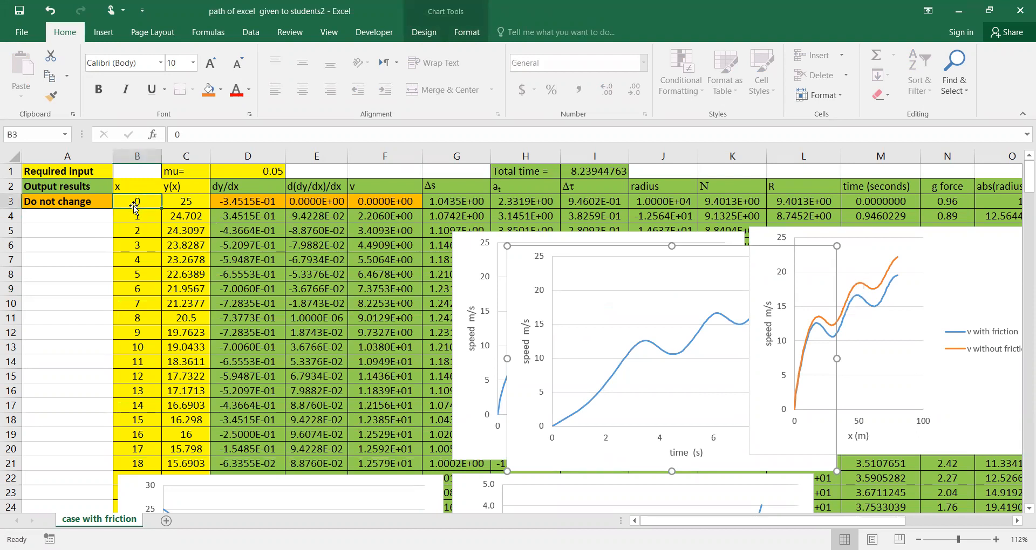
left_click(193, 207)
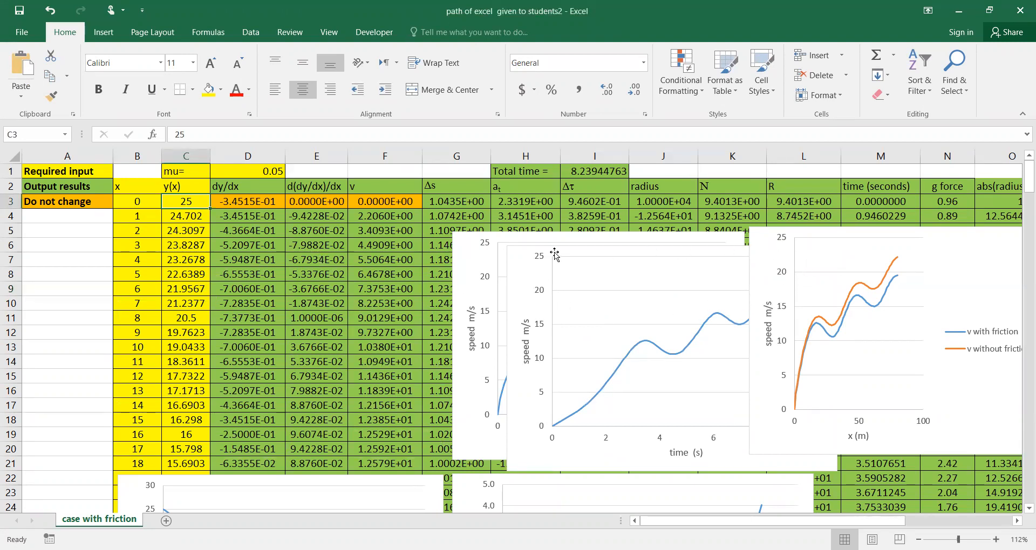
left_click_drag(553, 247, 746, 215)
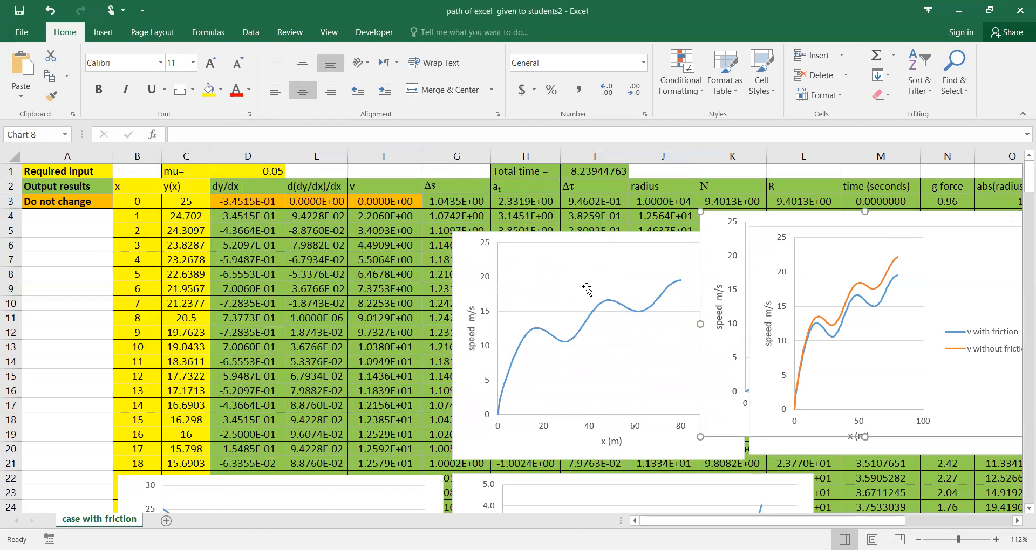
Move the y(x) path chart up to row 4 over the input columns and place the g force chart directly beneath it
left_click_drag(288, 479, 294, 221)
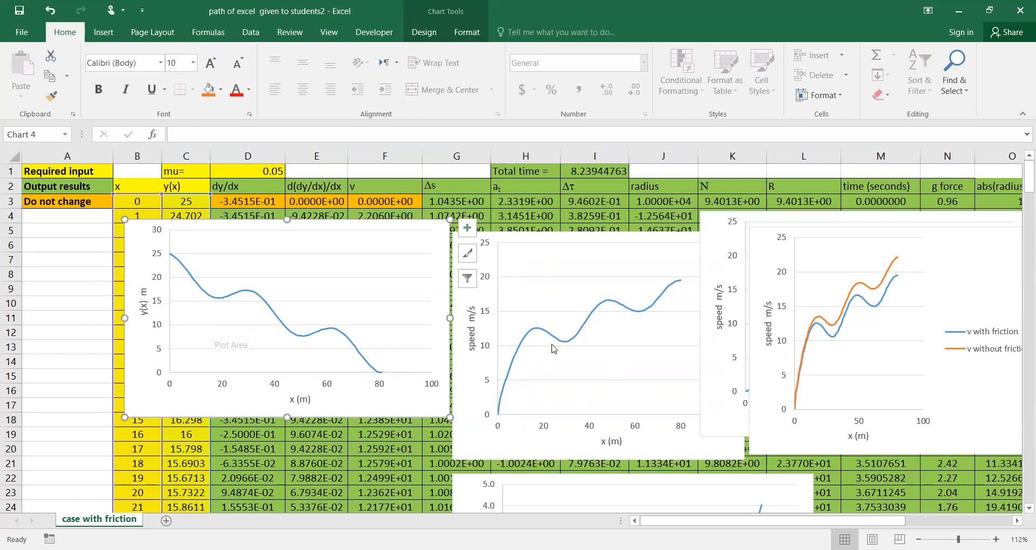
scroll(552, 348, "down", 3)
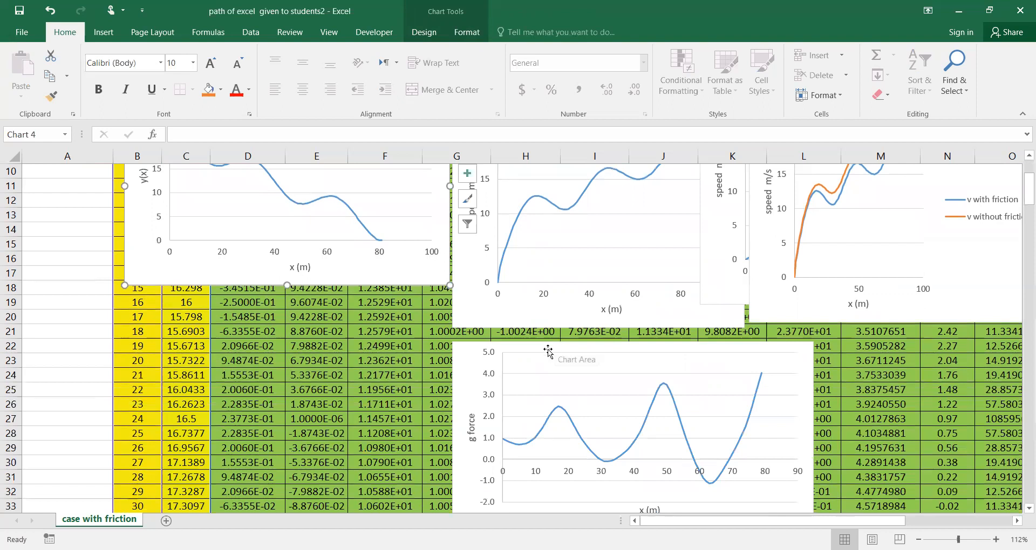
left_click_drag(515, 348, 192, 316)
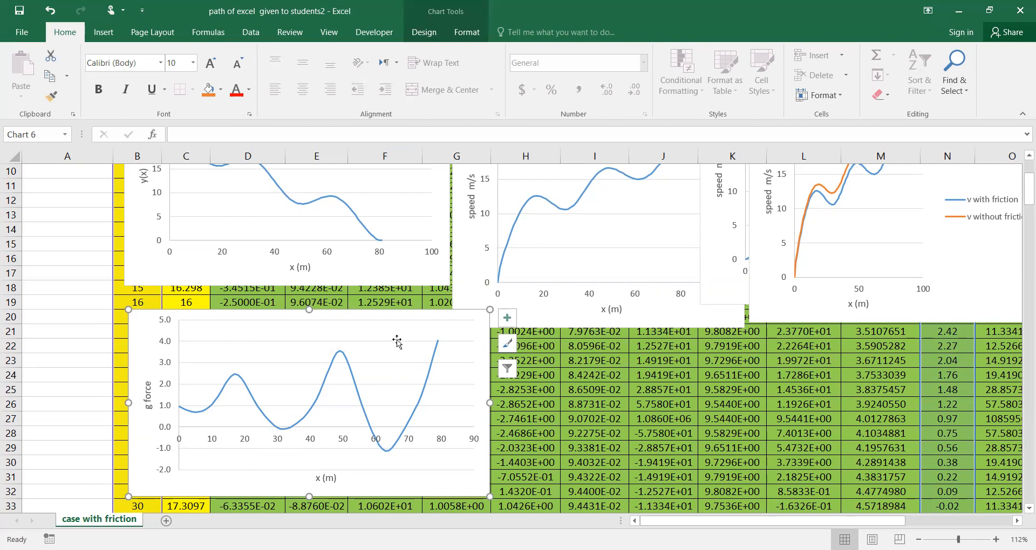
scroll(398, 340, "up", 3)
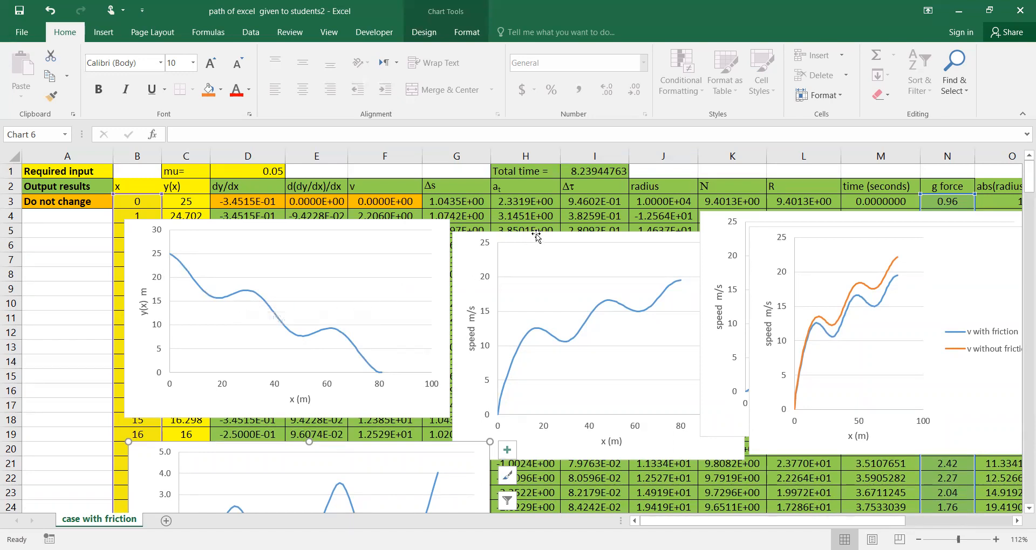
Raise the speed versus x chart level with the y(x) path chart and inspect points along both curves
mouse_move(534, 208)
left_mouse_down()
mouse_move(504, 207)
mouse_move(538, 203)
left_mouse_up()
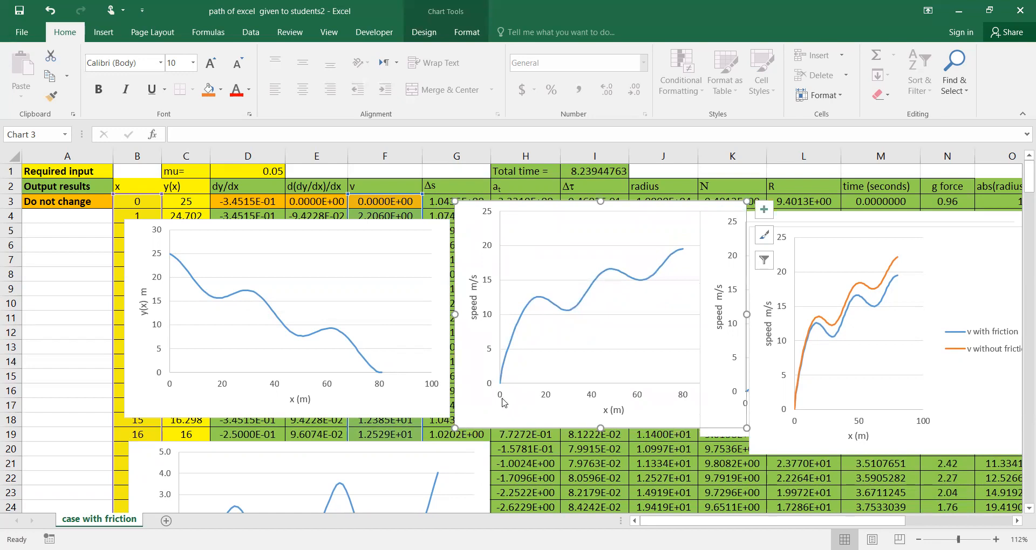
mouse_move(499, 386)
mouse_move(560, 310)
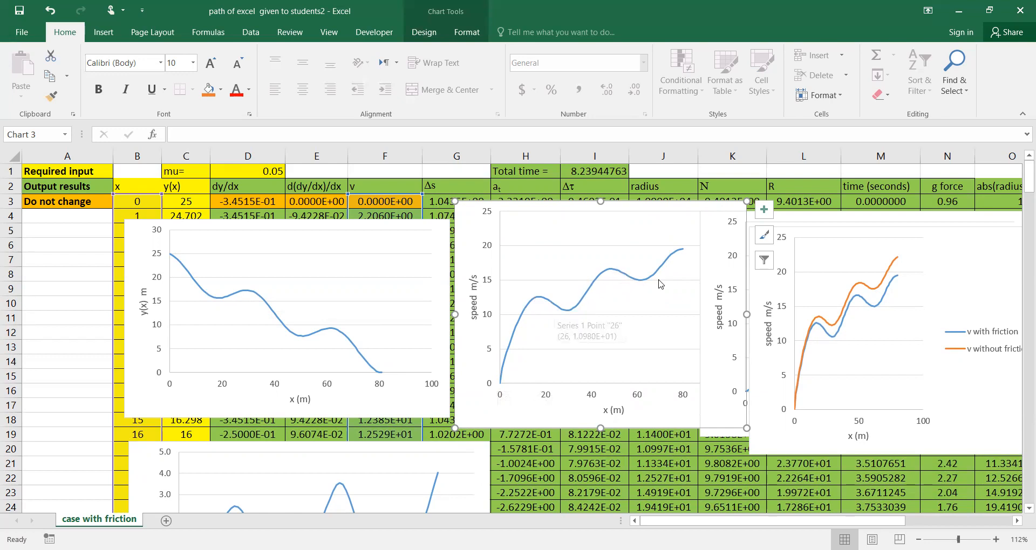
mouse_move(683, 254)
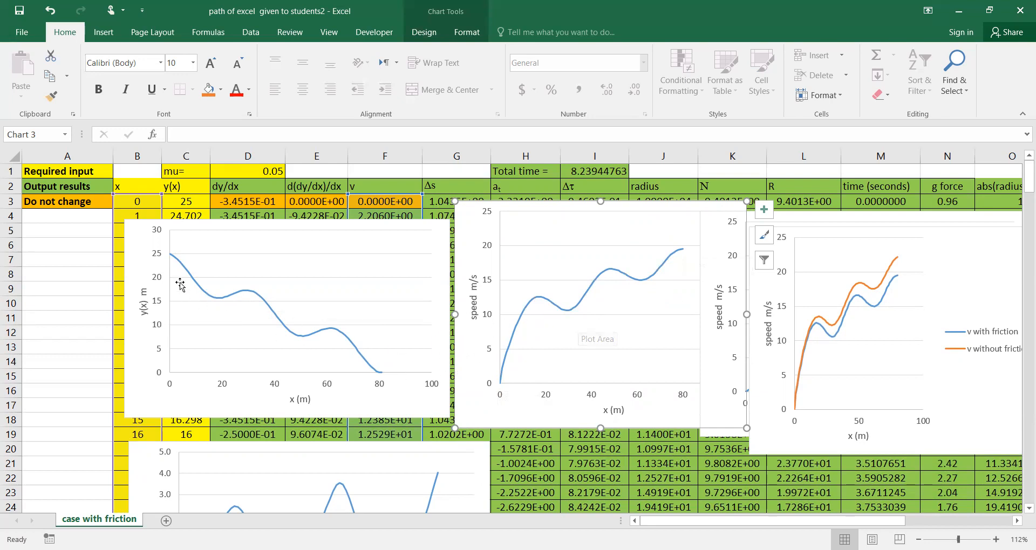
mouse_move(171, 259)
mouse_move(213, 299)
Bring the speed versus time chart to the middle and shift the friction comparison chart so its legend is fully visible
left_click_drag(817, 223, 368, 260)
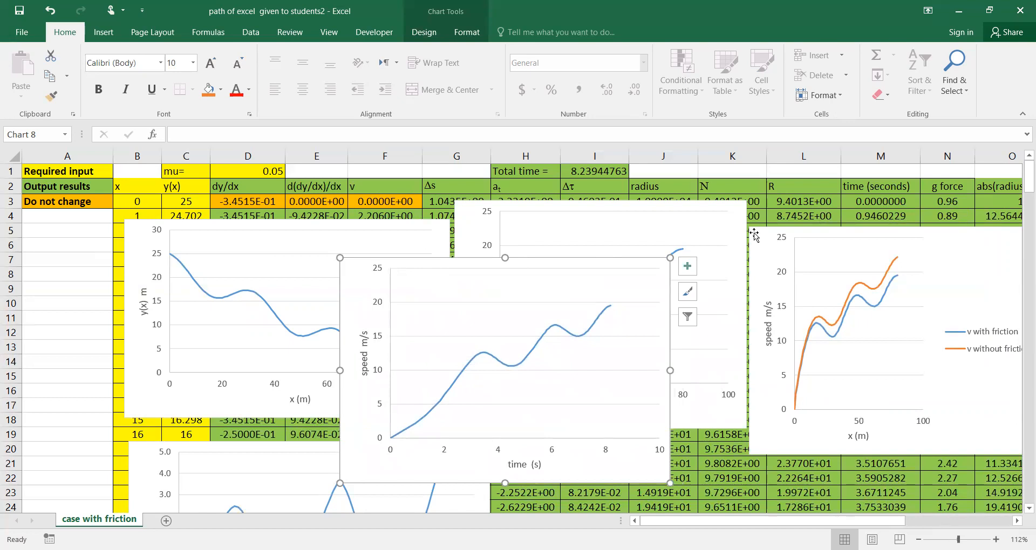
left_click_drag(754, 235, 699, 212)
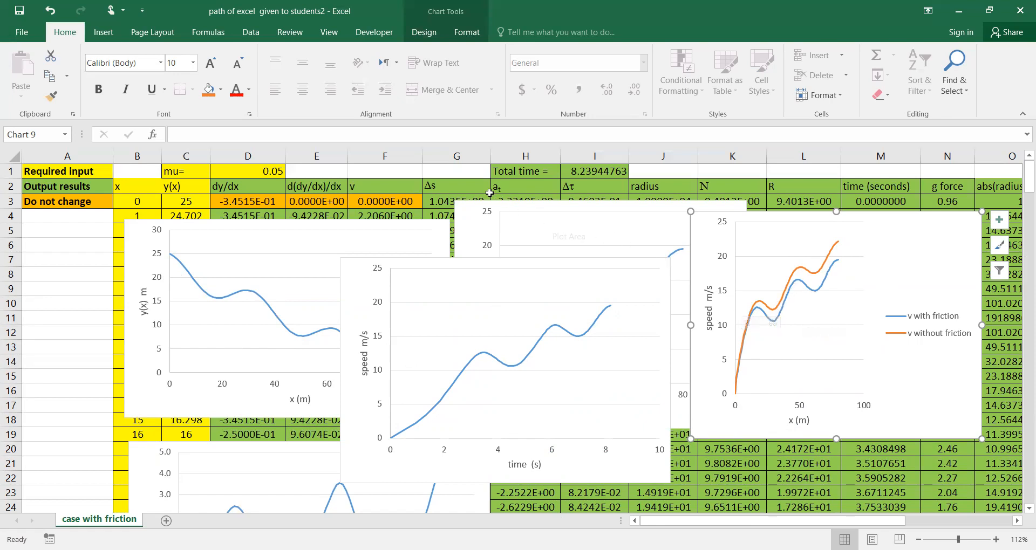
Check the total time formula in I1 and set the friction coefficient mu in D1 to 0.075
left_click(270, 172)
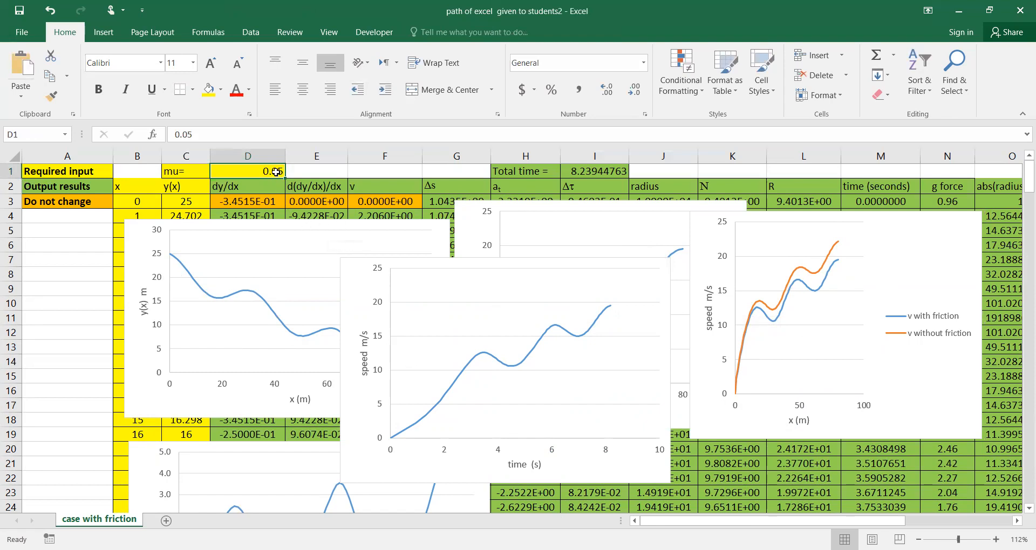
left_click(602, 172)
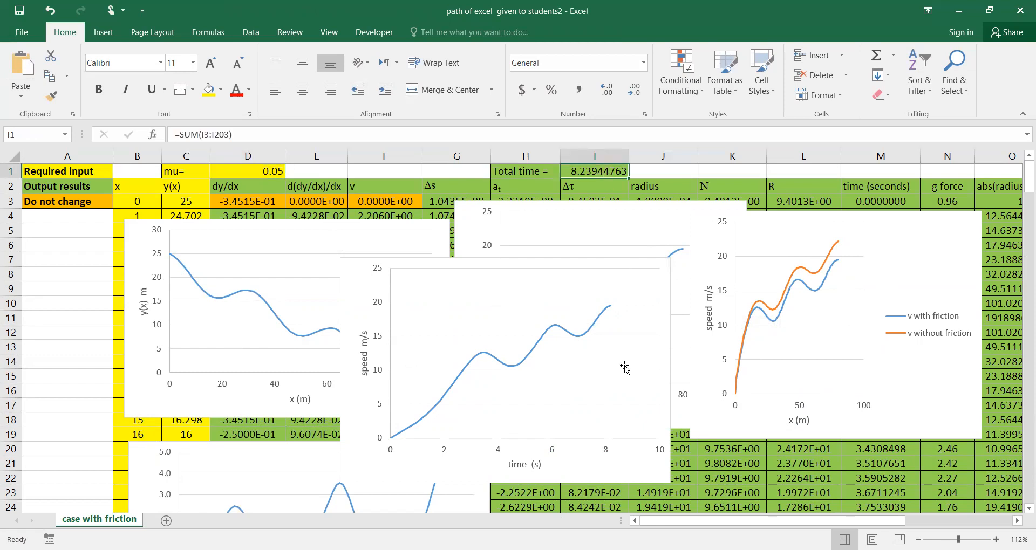
left_click(273, 173)
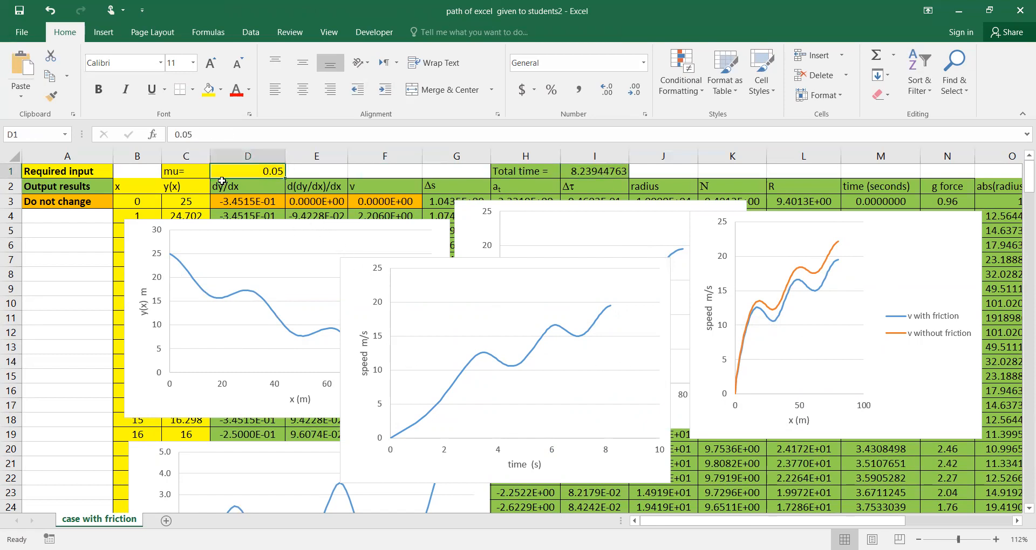
left_click(201, 136)
key("BackSpace")
type("75")
key("Return")
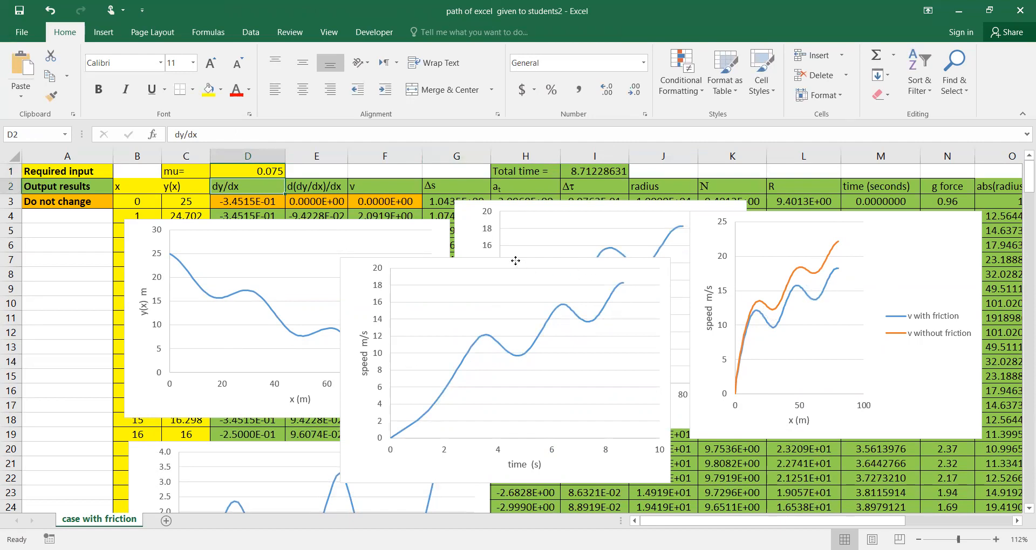
Move the speed versus time chart off the speed versus x curve and set mu in D1 to 0.1
left_click_drag(378, 291, 220, 330)
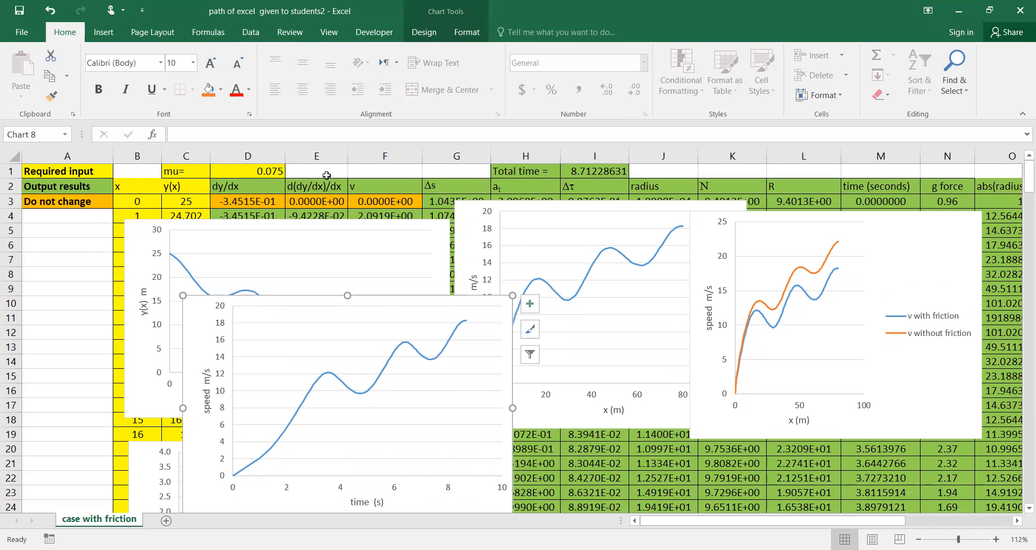
left_click(269, 174)
left_click(263, 133)
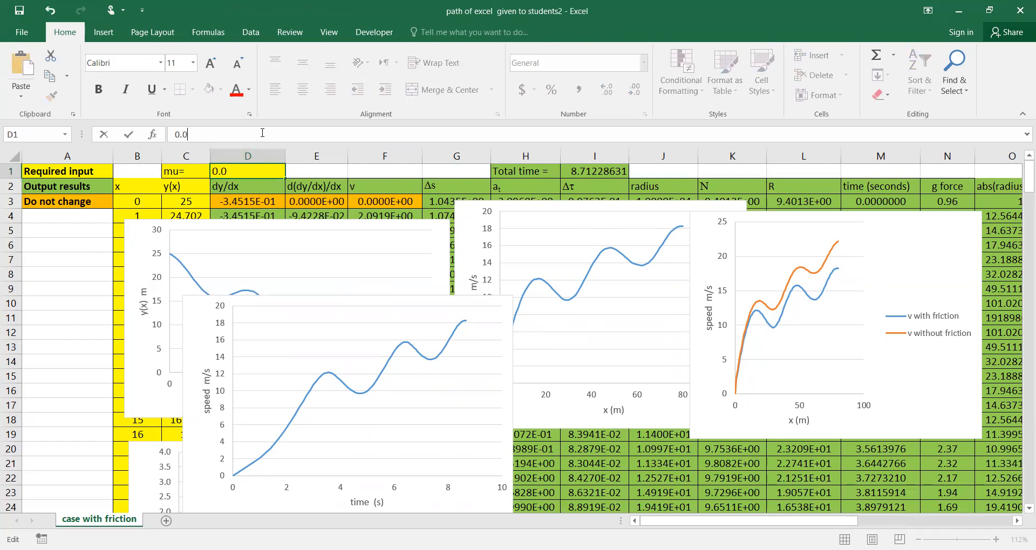
key("Return")
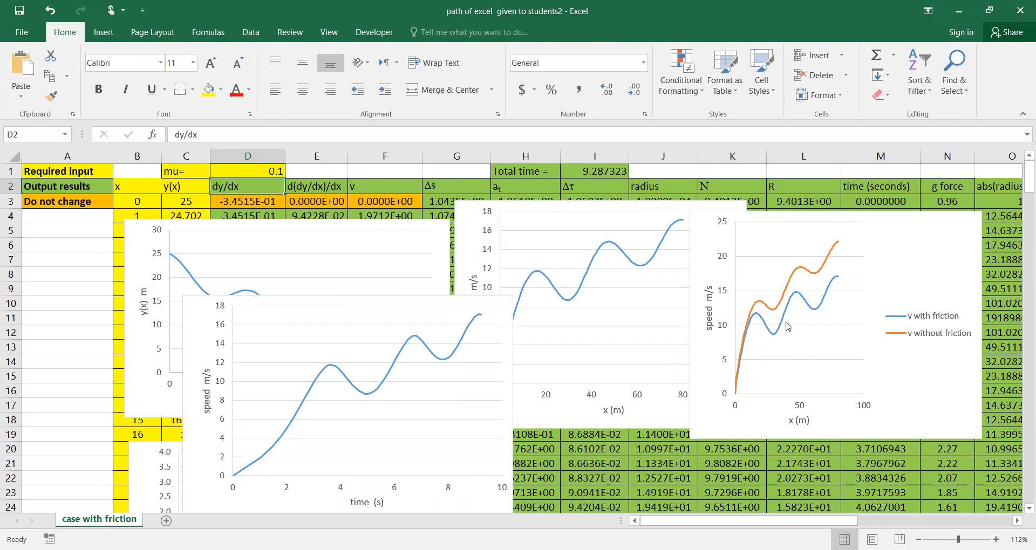
Set the friction coefficient mu in D1 to 0
left_click(275, 169)
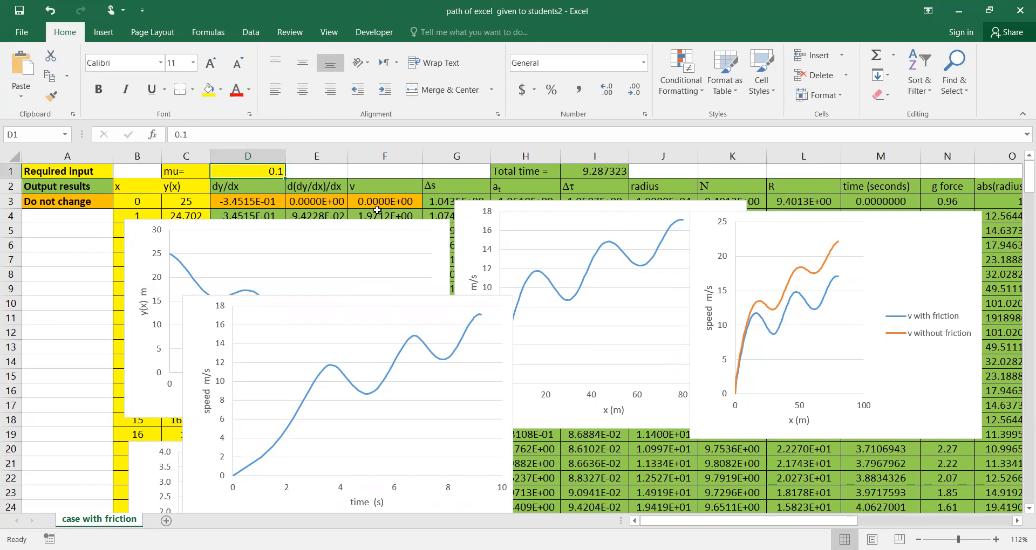
type("0")
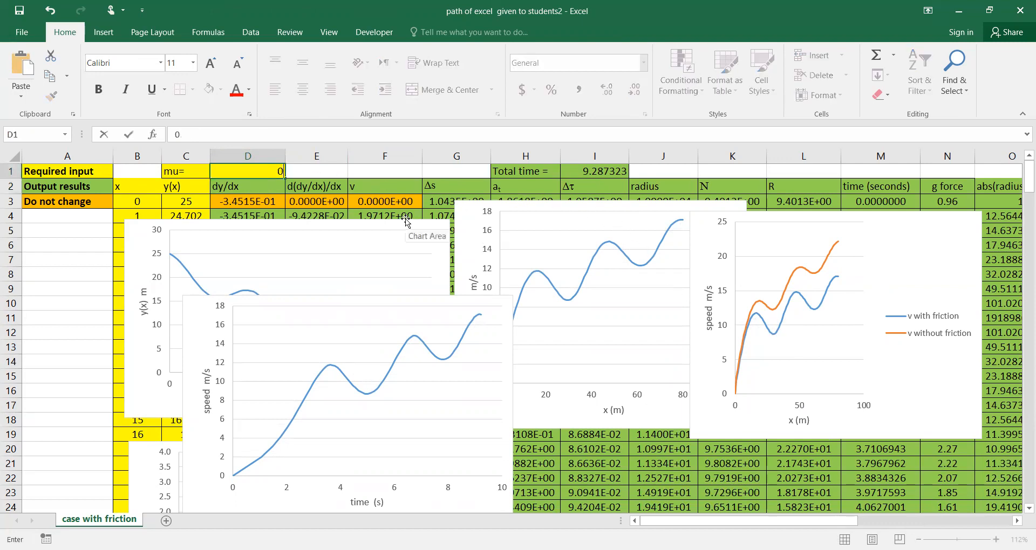
key("Return")
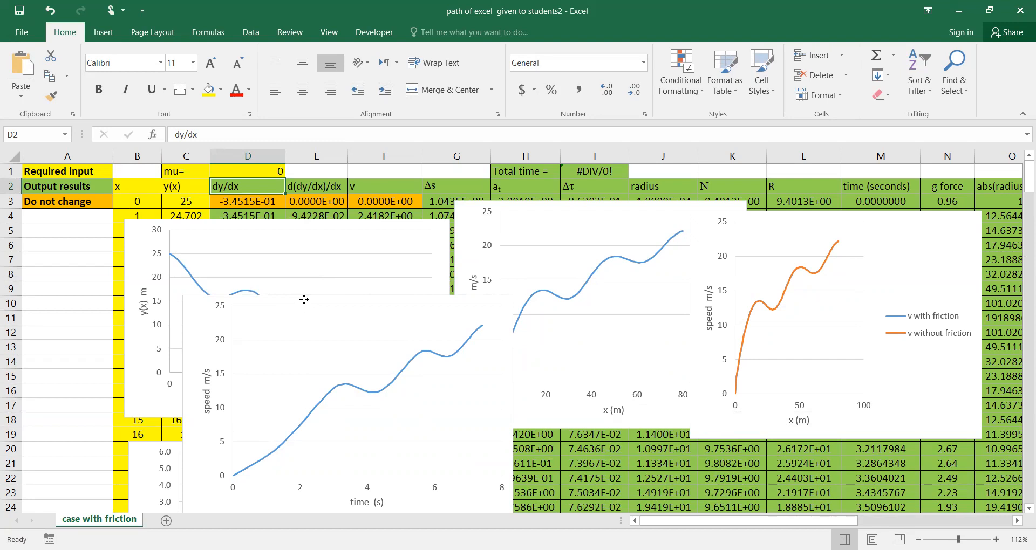
Move the speed versus time chart clear of the y(x) path chart and examine the g force chart
left_click_drag(609, 360, 669, 379)
scroll(486, 313, "down", 4)
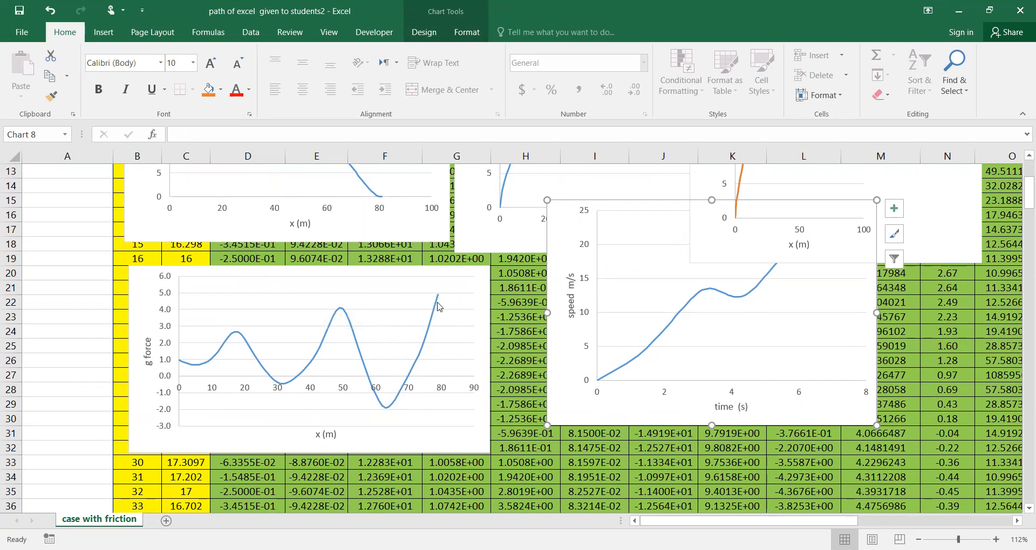
scroll(443, 308, "up", 4)
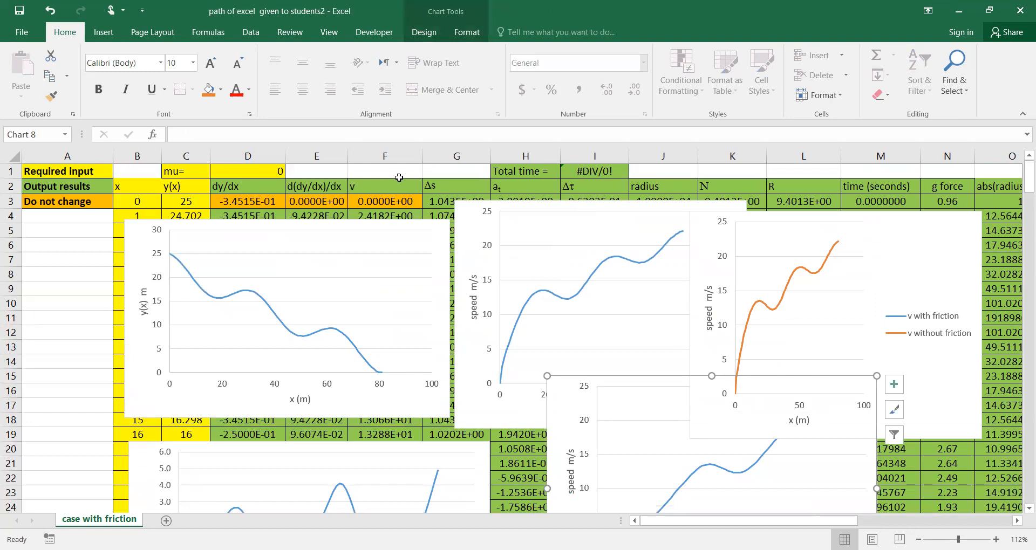
Set mu in D1 to 0.001 and review the speed and g force charts
left_click(263, 178)
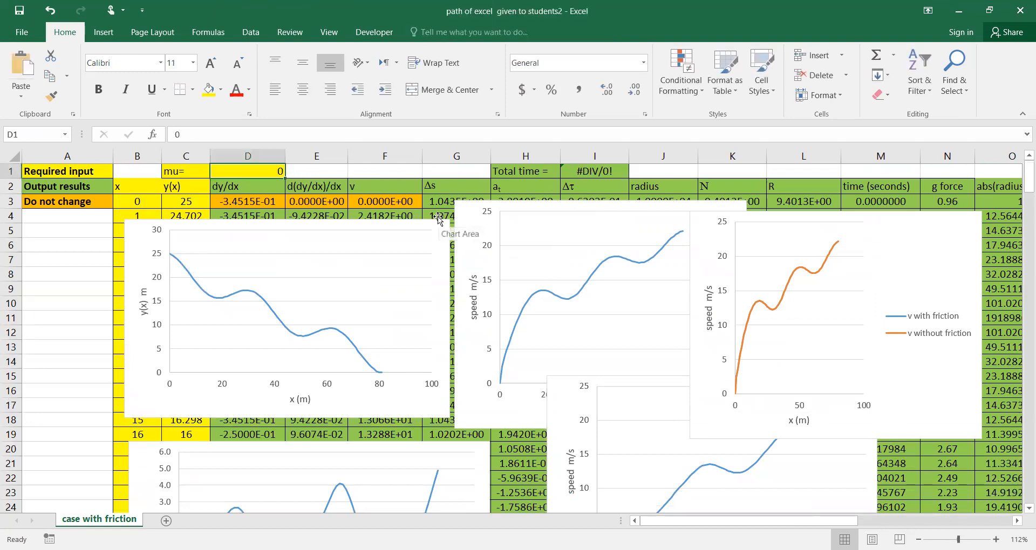
type("0.001")
key("Return")
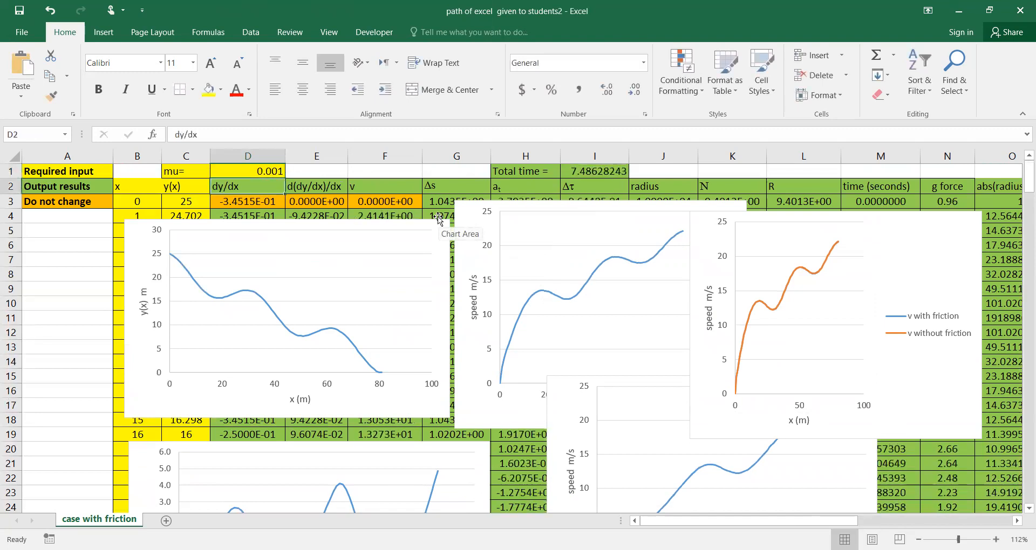
scroll(400, 421, "down", 2)
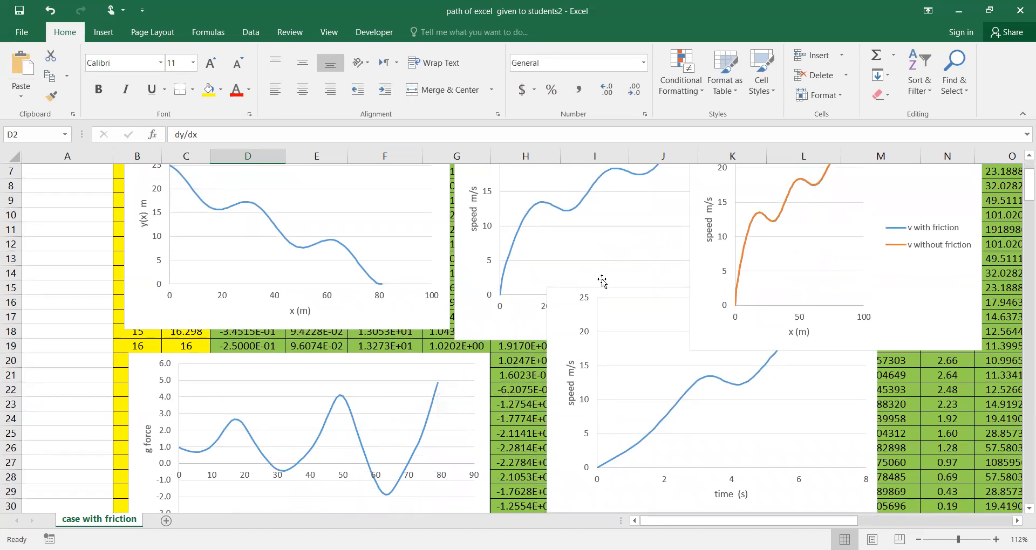
scroll(601, 281, "up", 2)
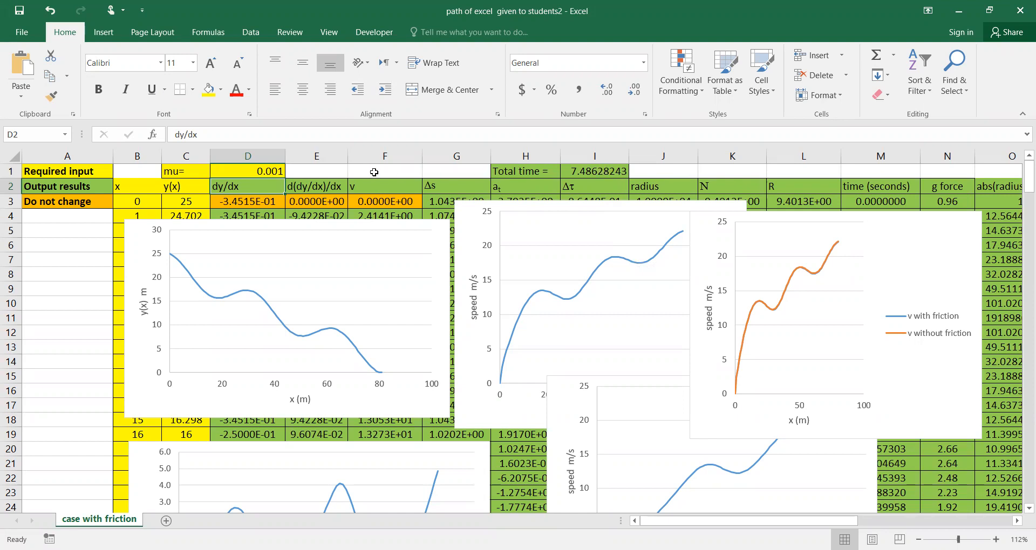
Set mu in D1 to 0.12 and review the g force chart
left_click(266, 173)
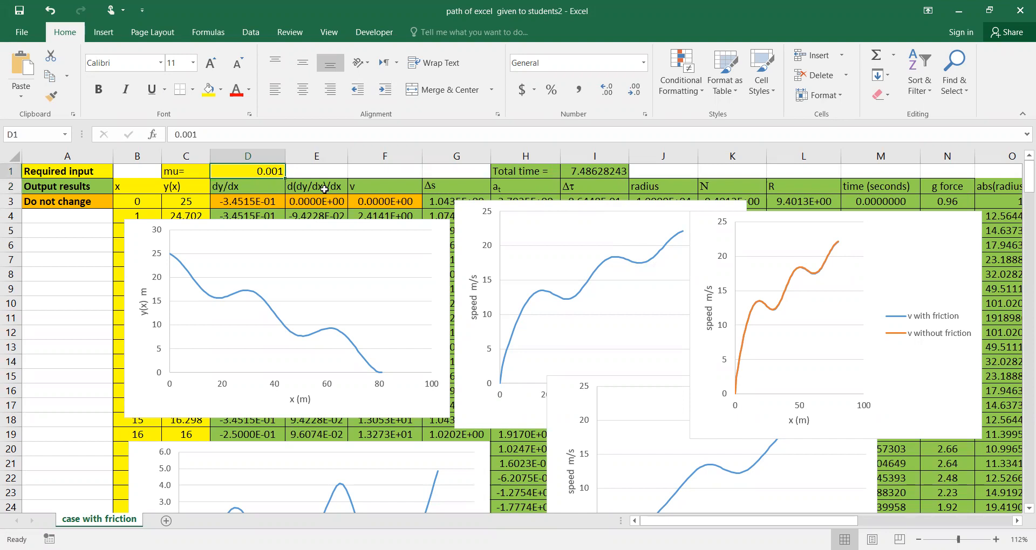
type(".12")
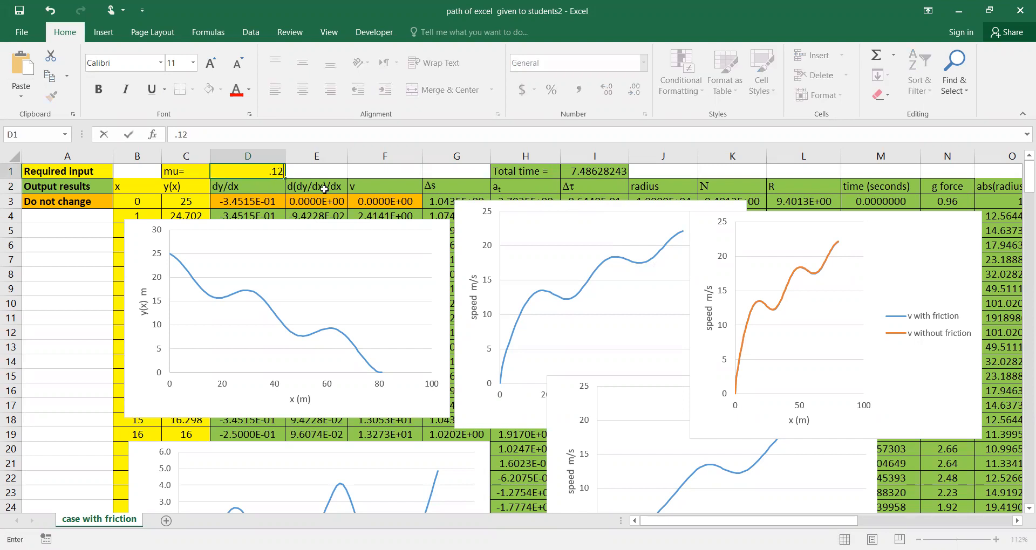
key("Return")
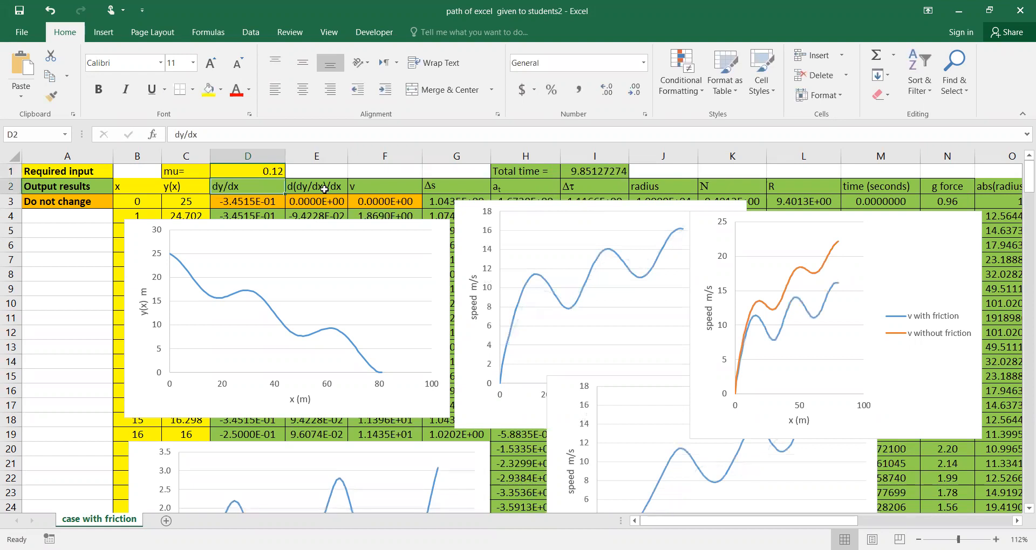
scroll(575, 292, "down", 4)
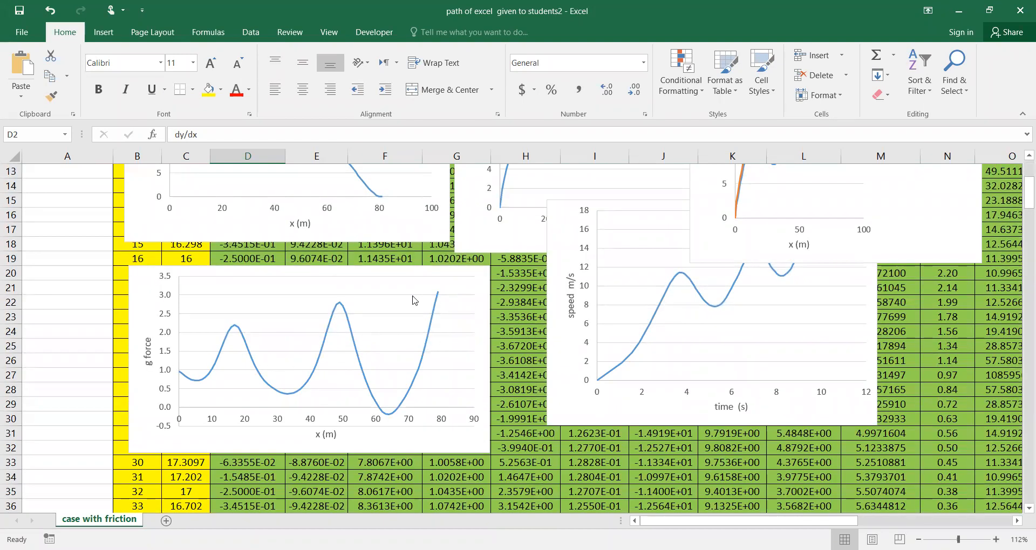
scroll(441, 289, "up", 4)
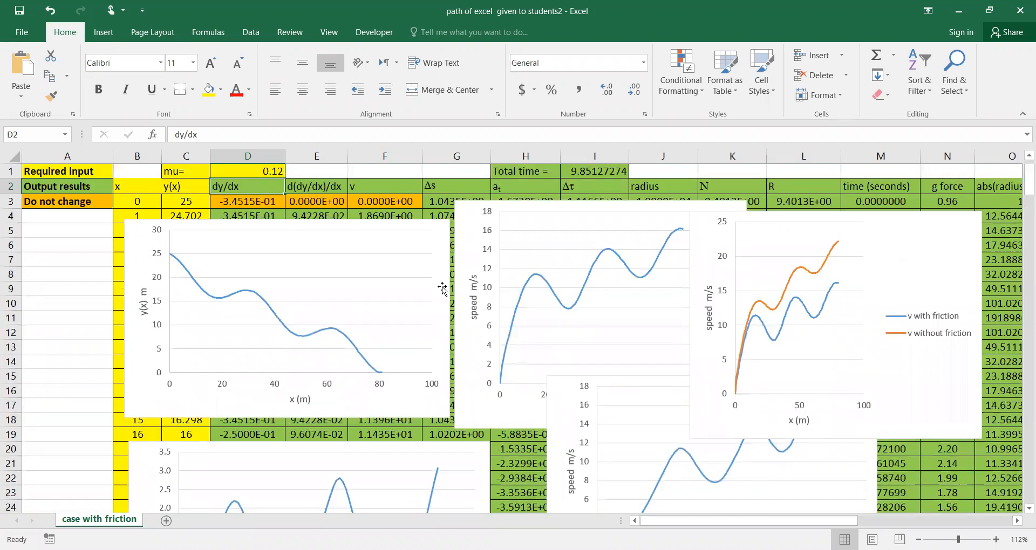
Set the friction coefficient mu in D1 to 0.15 and review the g force chart and the total time
left_click(275, 172)
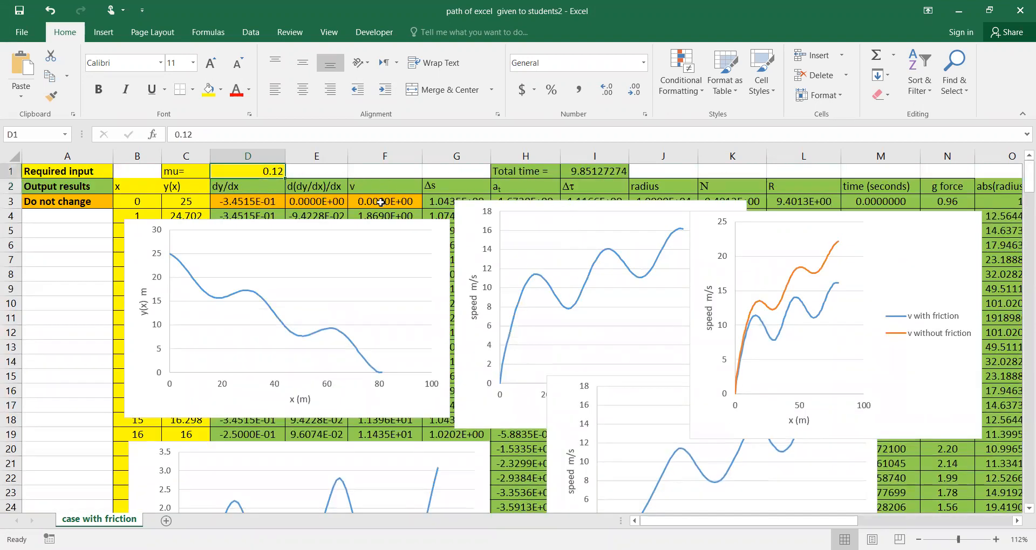
type("0.15")
key("Return")
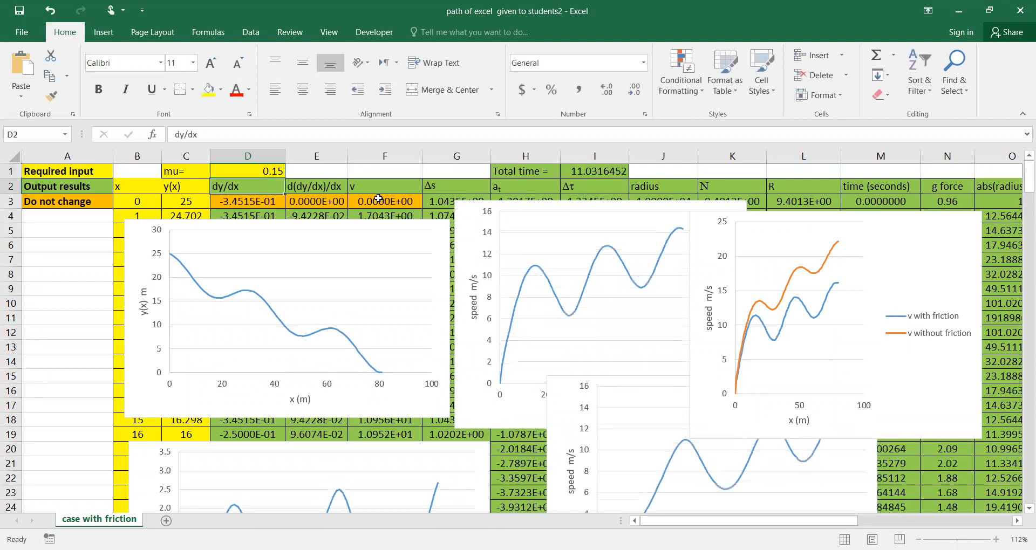
scroll(368, 261, "down", 3)
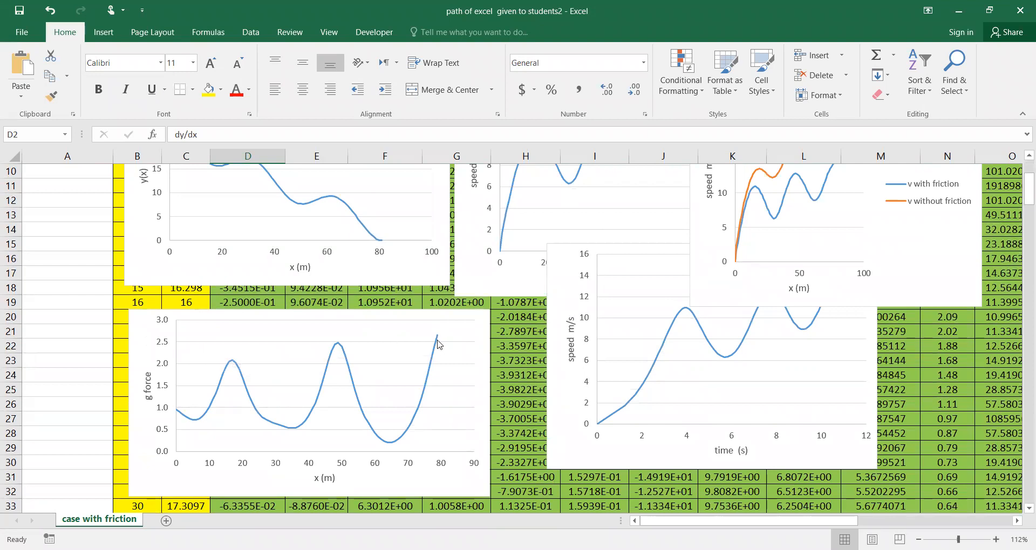
scroll(648, 282, "up", 3)
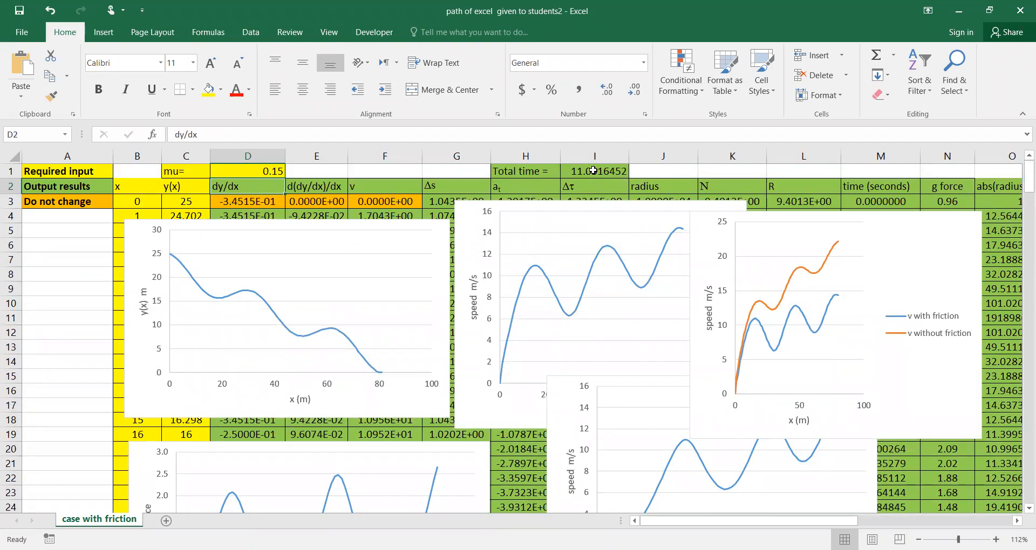
Set mu in D1 to 0.17 and review the speed and g force charts
left_click(279, 174)
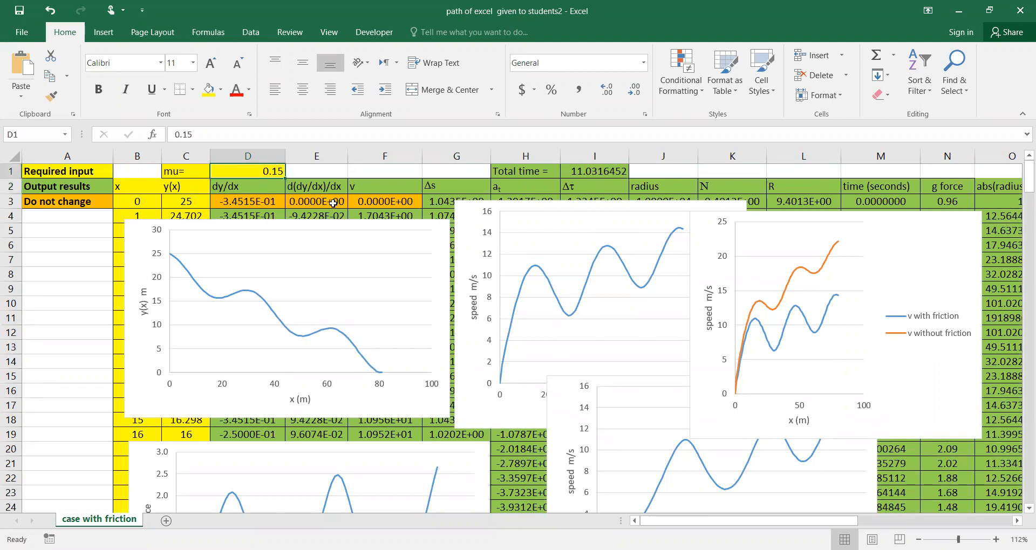
type(".")
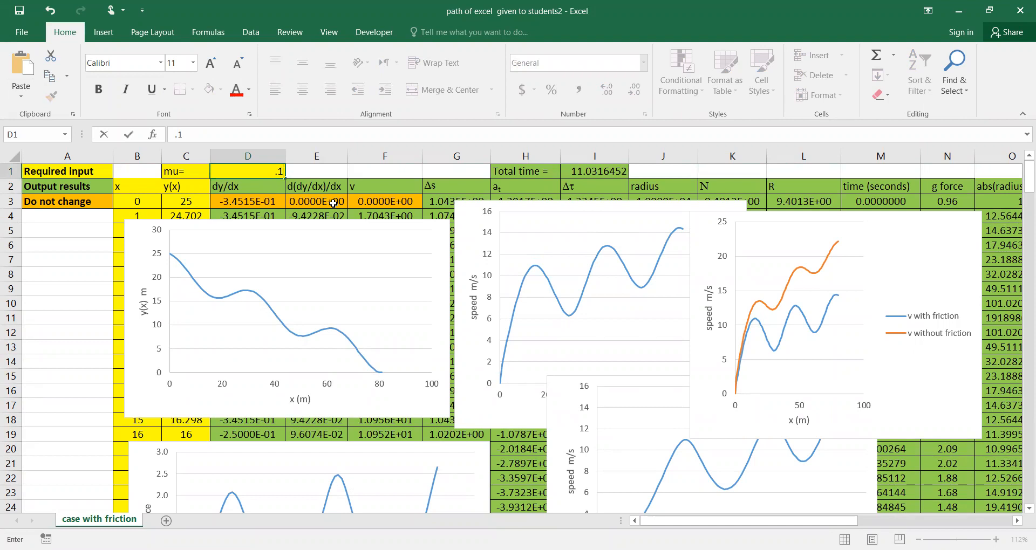
type("17")
key("Return")
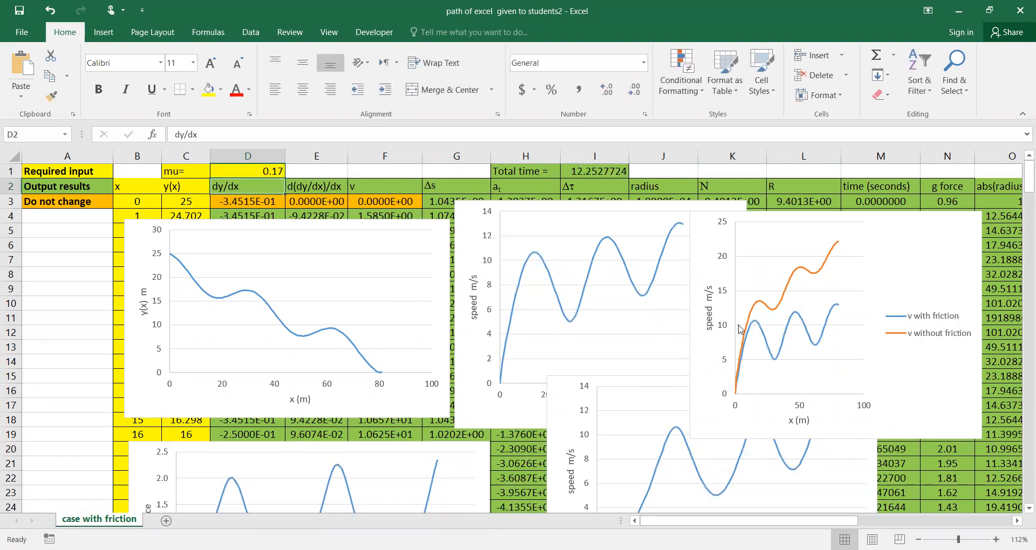
scroll(712, 327, "down", 2)
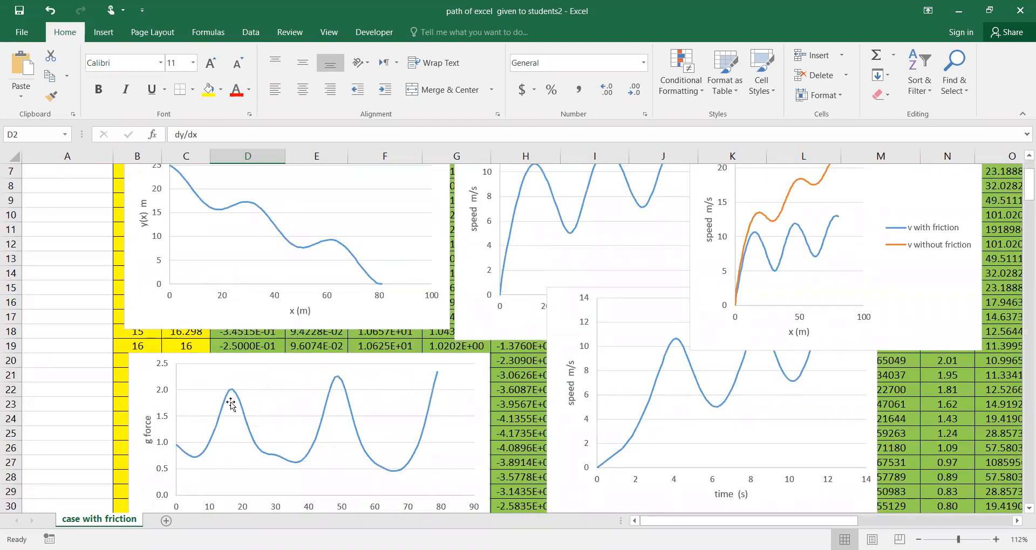
scroll(504, 391, "up", 2)
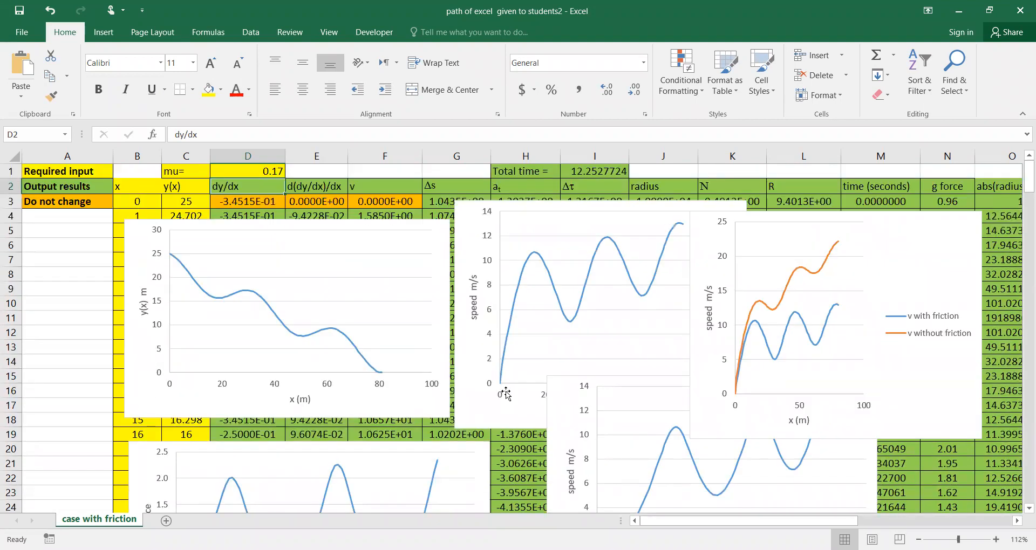
Set mu in D1 to 0.2 and review the g force, speed versus x and speed versus time charts
left_click(269, 171)
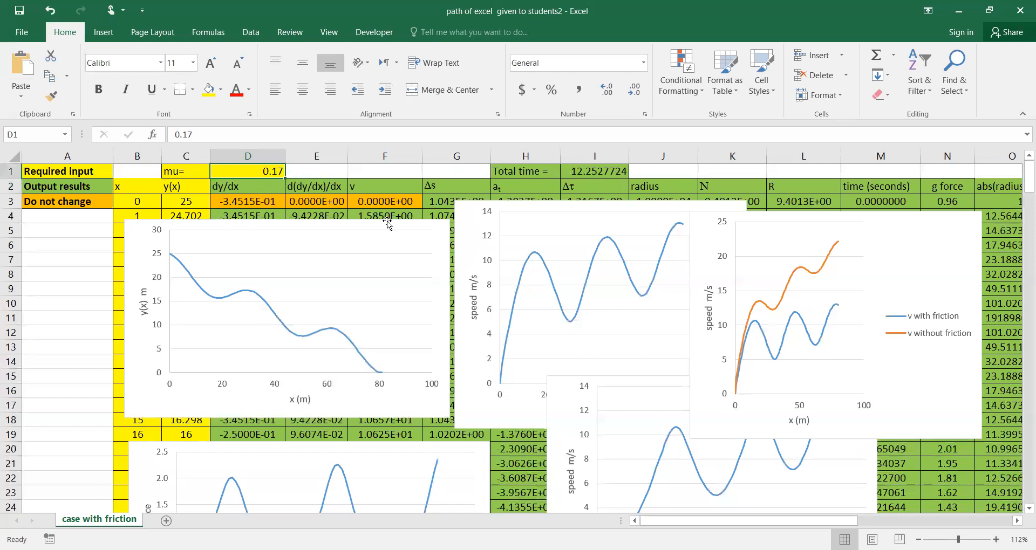
type("0.2")
key("Return")
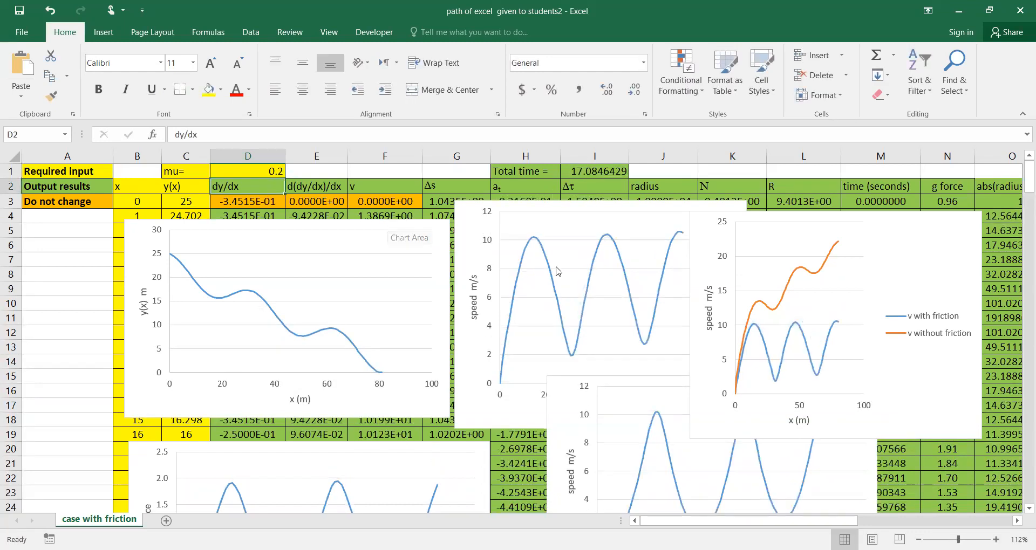
scroll(653, 318, "down", 3)
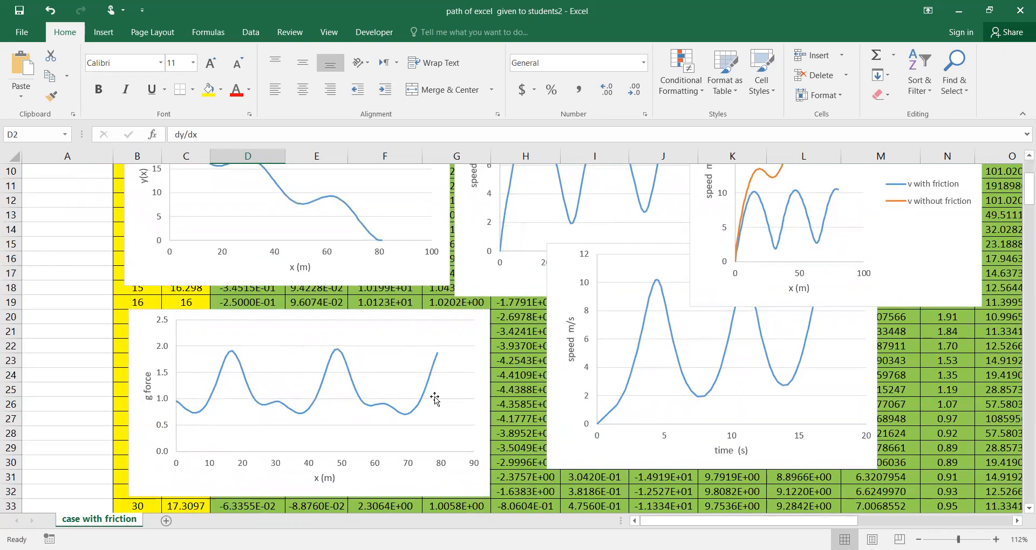
scroll(450, 384, "up", 3)
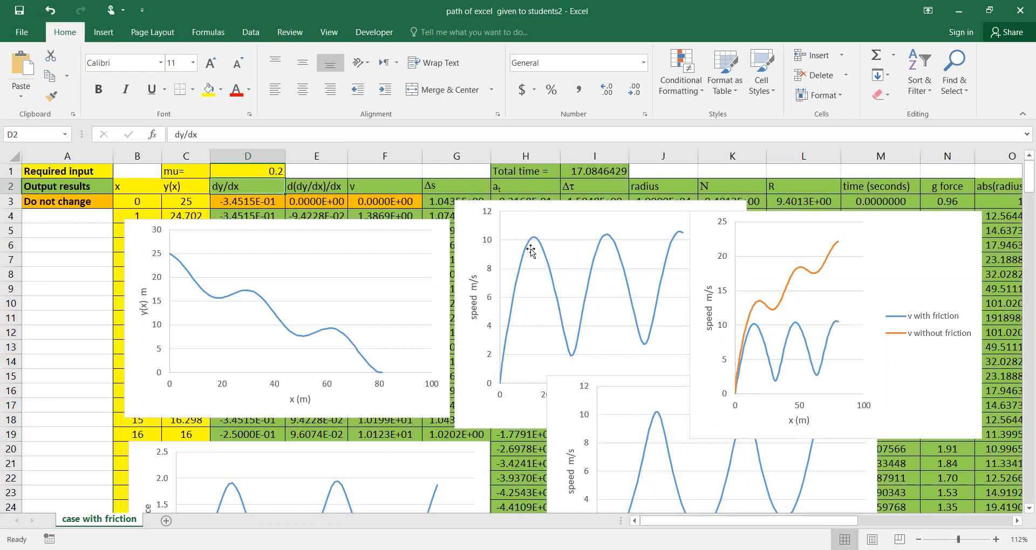
scroll(539, 321, "down", 3)
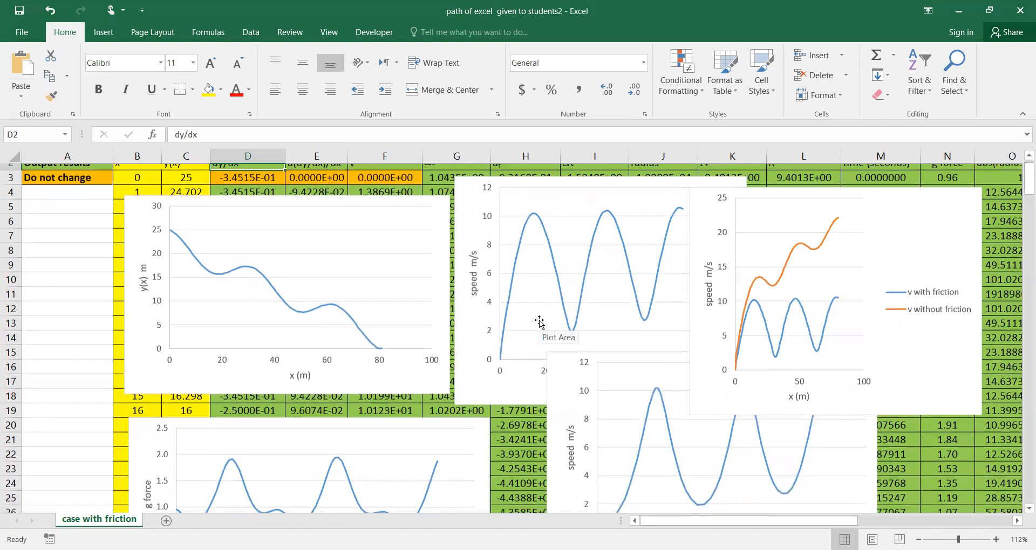
scroll(517, 344, "up", 2)
scroll(516, 344, "up", 2)
scroll(518, 351, "down", 2)
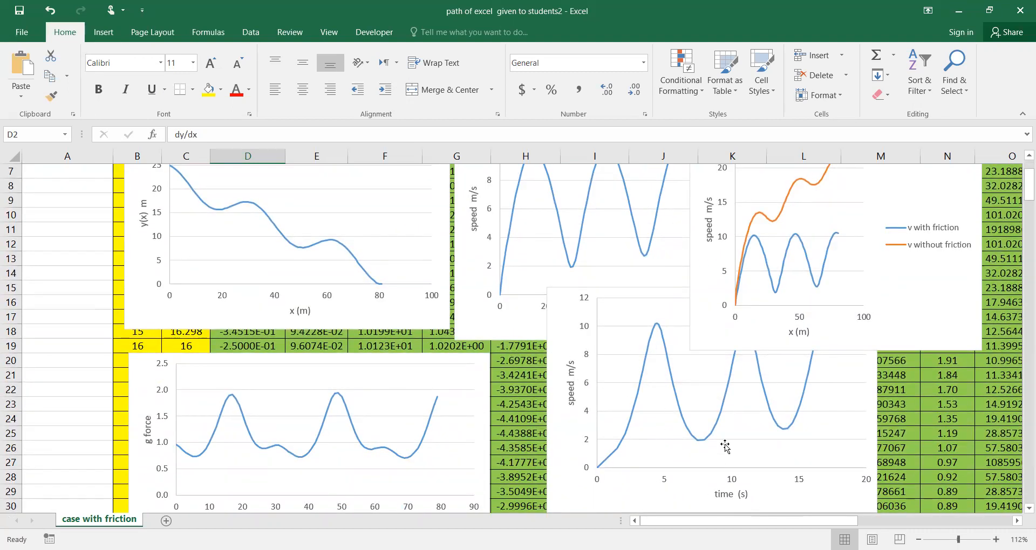
scroll(636, 359, "up", 2)
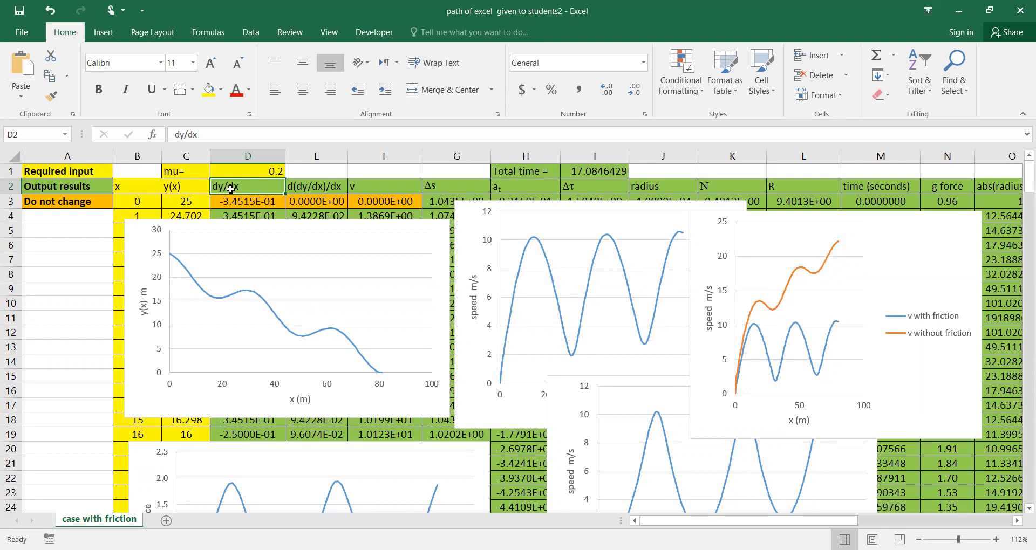
Set mu in D1 to 0.21 to test a slightly higher friction coefficient
left_click(274, 174)
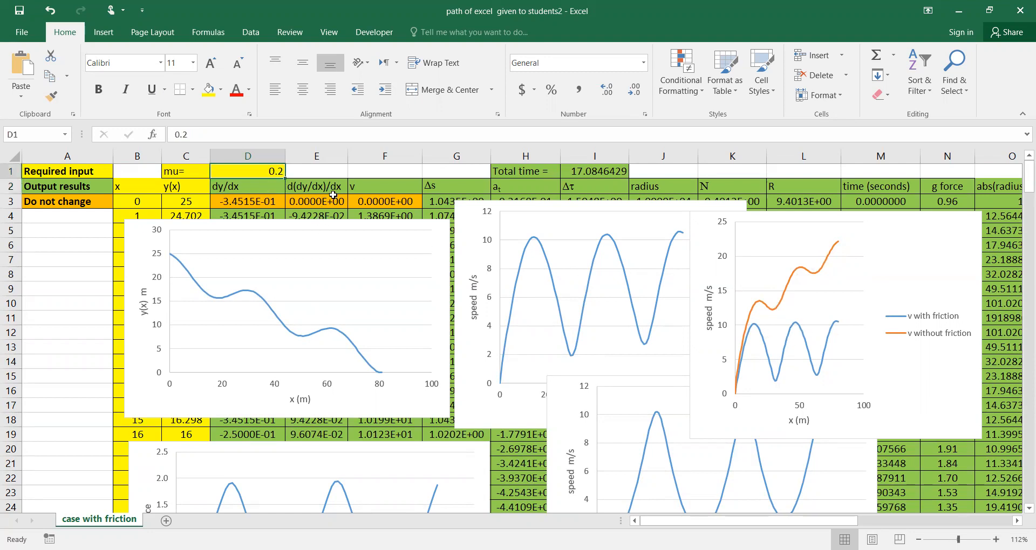
type("0.21")
key("Return")
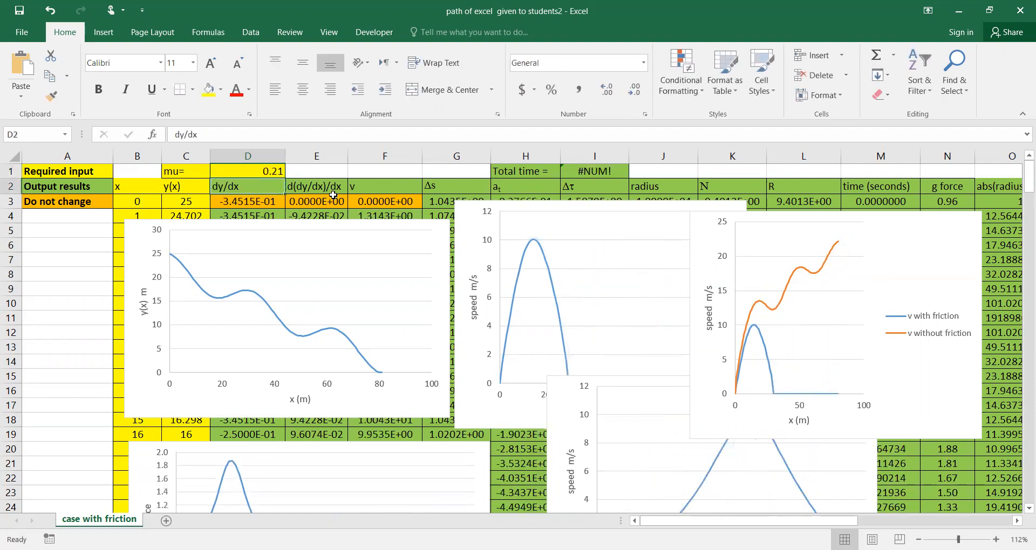
Set mu in D1 to 0.201 and review the speed and g force charts
left_click(272, 172)
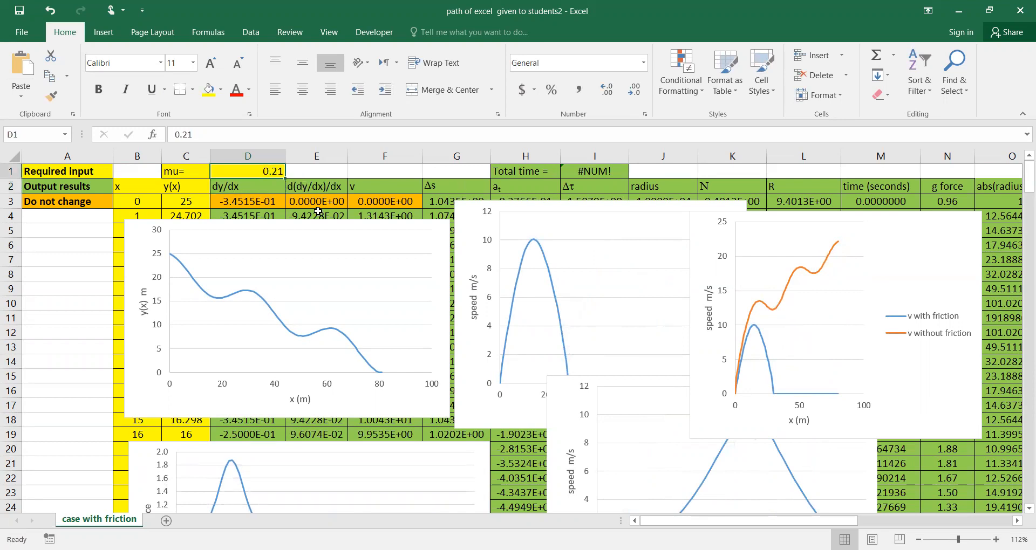
type("0")
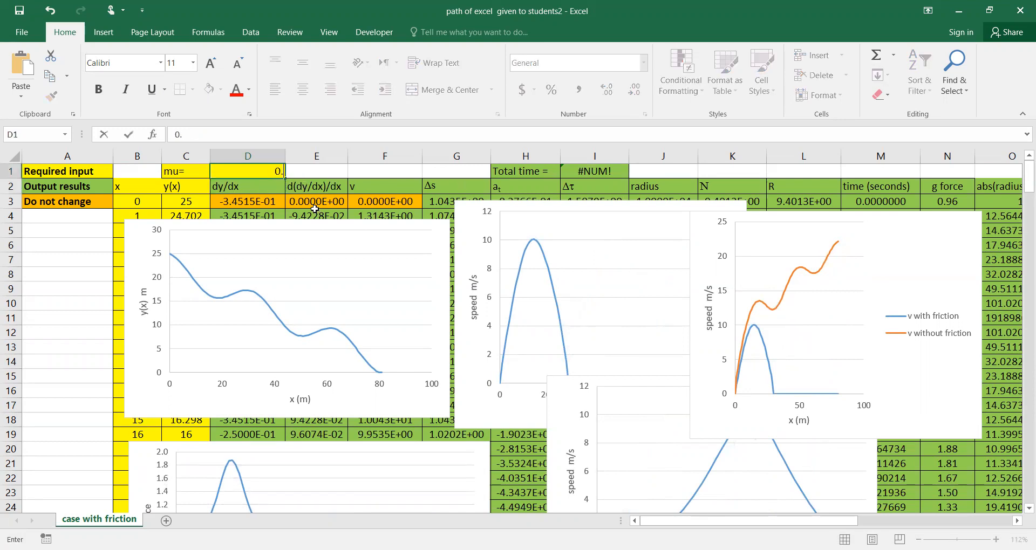
type(".201")
key("Return")
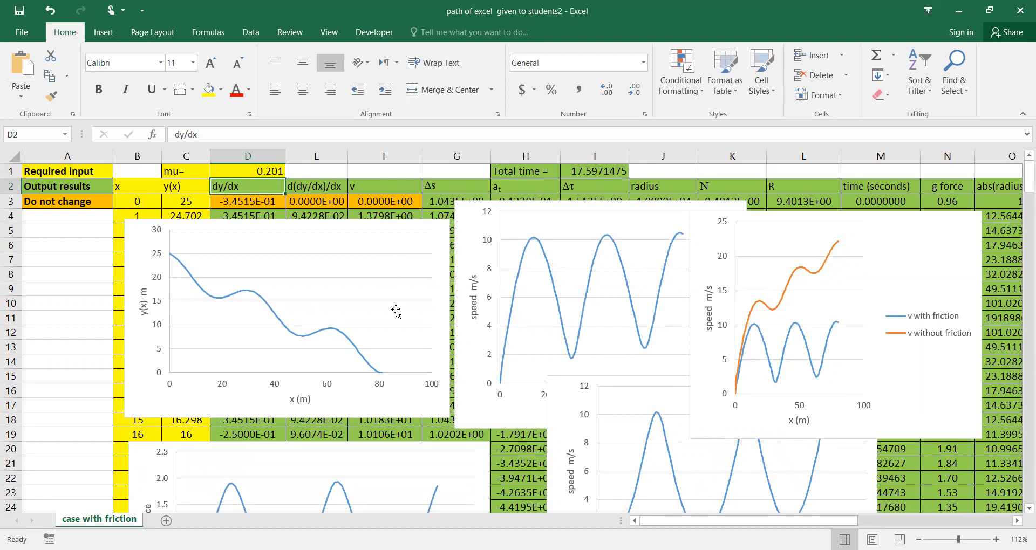
scroll(407, 337, "down", 2)
scroll(431, 367, "up", 1)
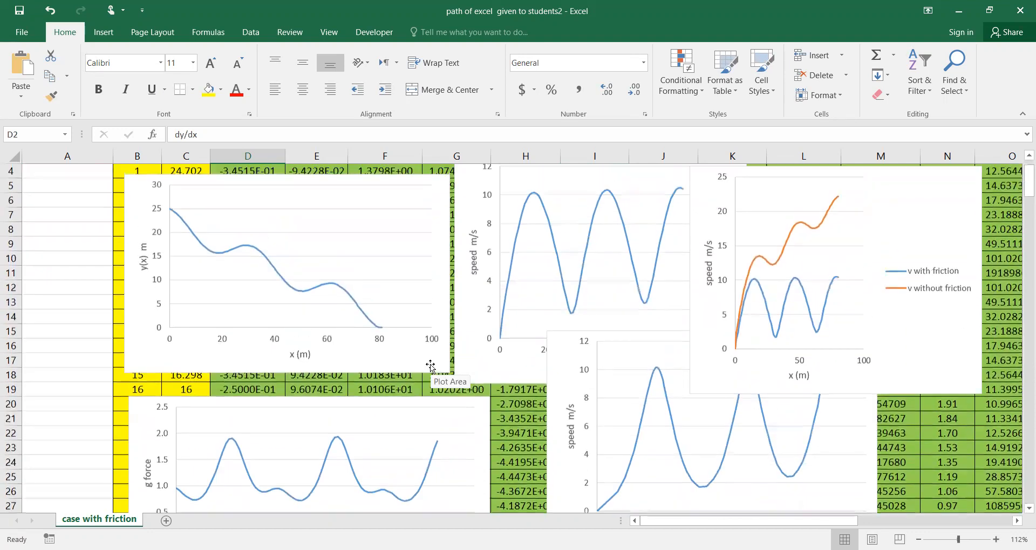
scroll(430, 367, "down", 2)
scroll(431, 366, "up", 3)
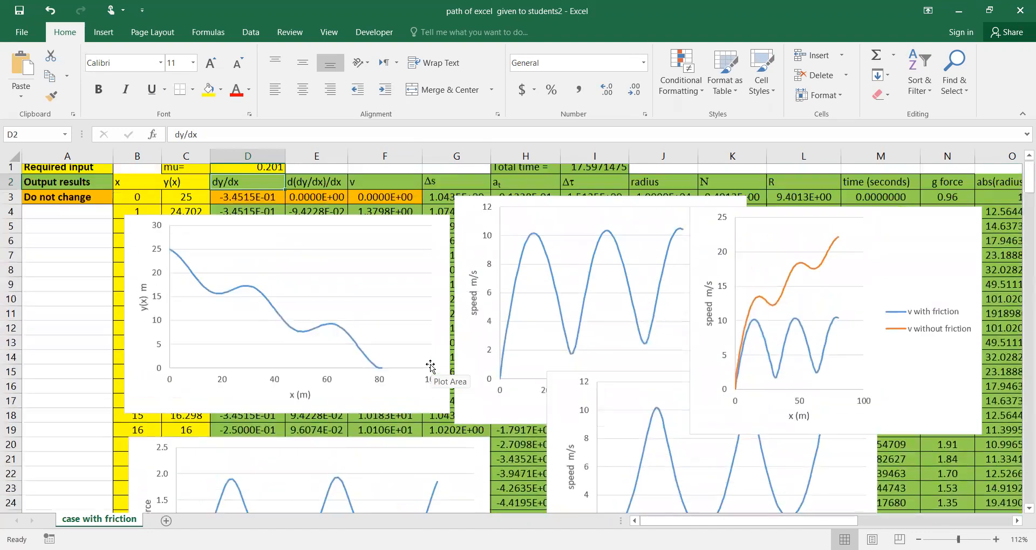
Move the speed versus time chart down so it no longer covers the speed versus x chart
scroll(430, 367, "down", 2)
left_click(628, 291)
left_click_drag(628, 290, 634, 362)
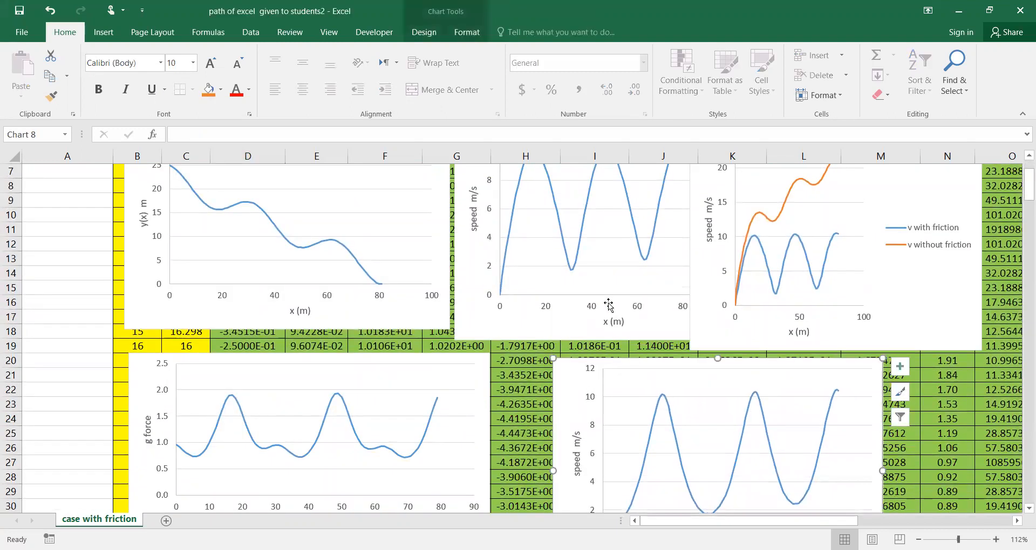
scroll(609, 305, "up", 1)
scroll(608, 306, "up", 1)
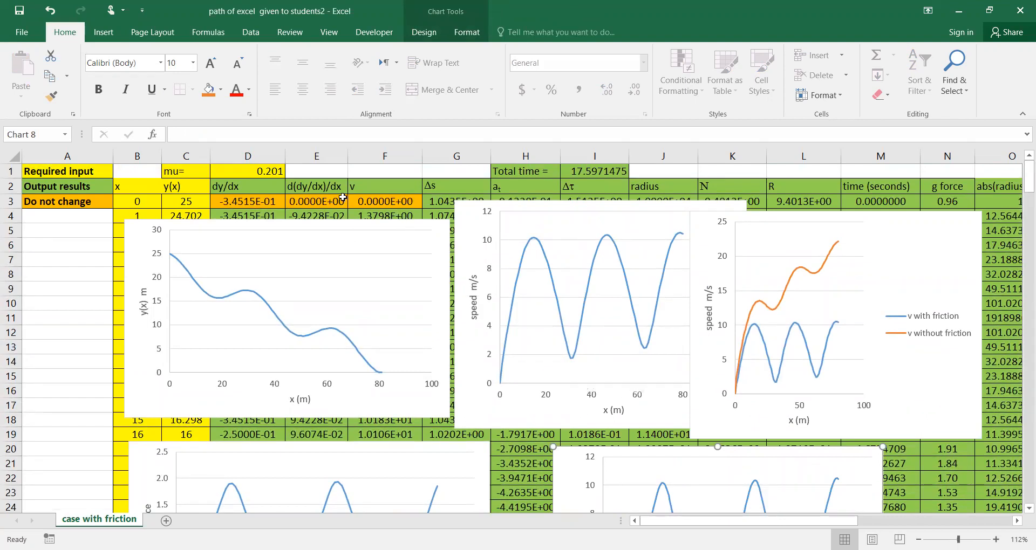
Change mu in D1 to 0.202 to see its effect on the speed charts and total time
left_click(261, 170)
left_click(225, 134)
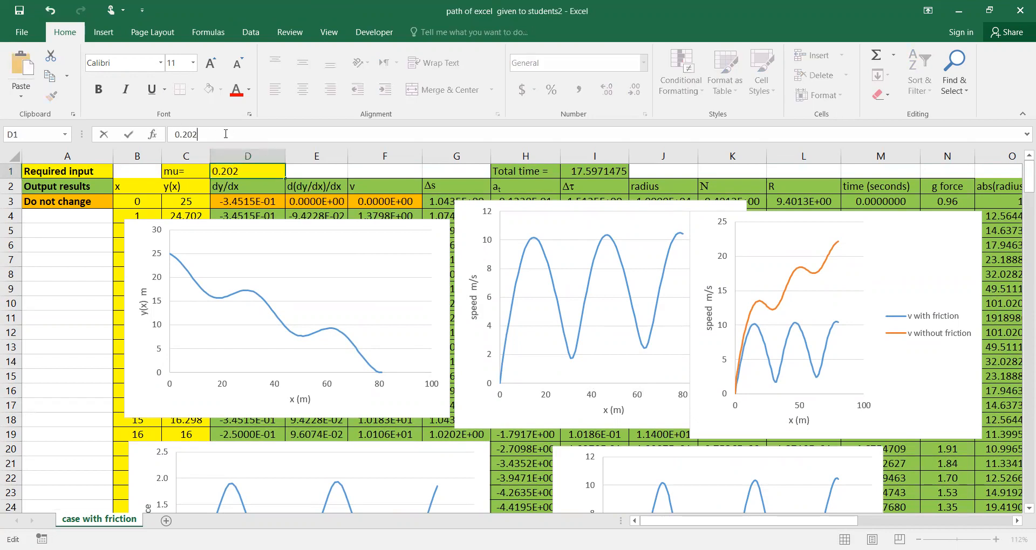
type("2")
key("Return")
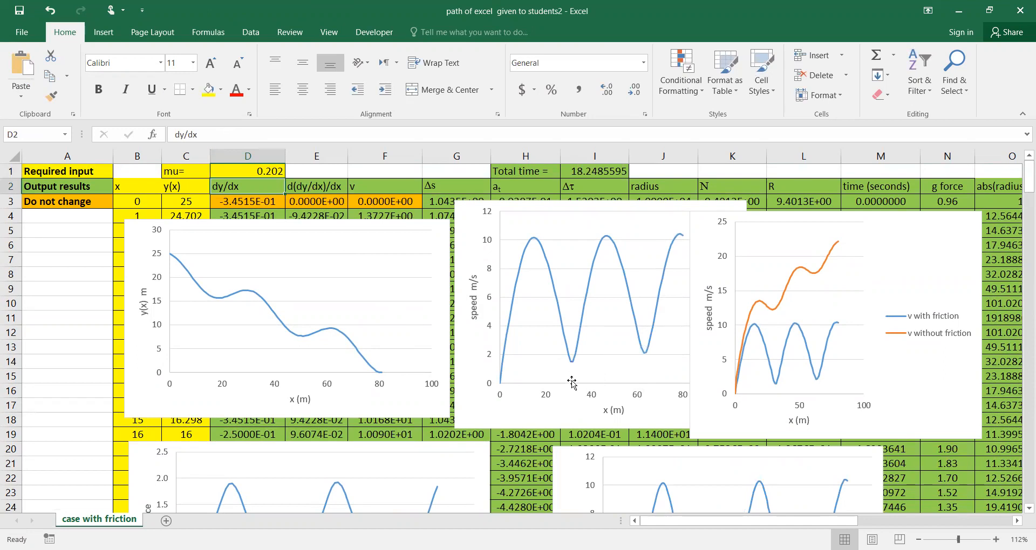
Set mu in D1 to 0.205 and examine the first speed minimum on the speed versus x chart
left_click(275, 171)
left_click(238, 135)
key("BackSpace")
type("5")
key("Return")
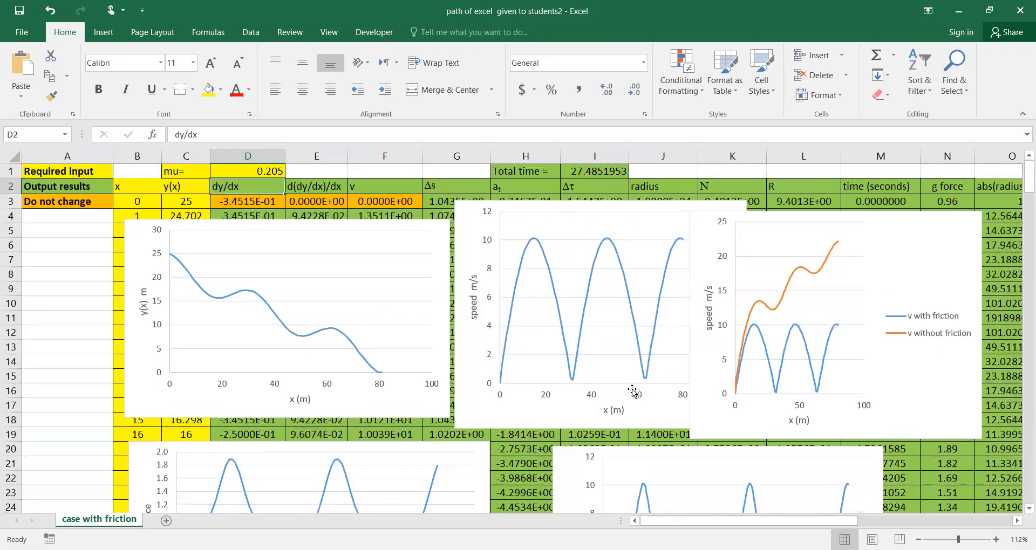
mouse_move(573, 386)
Try a friction coefficient mu of 0.2055 in D1
left_click(267, 172)
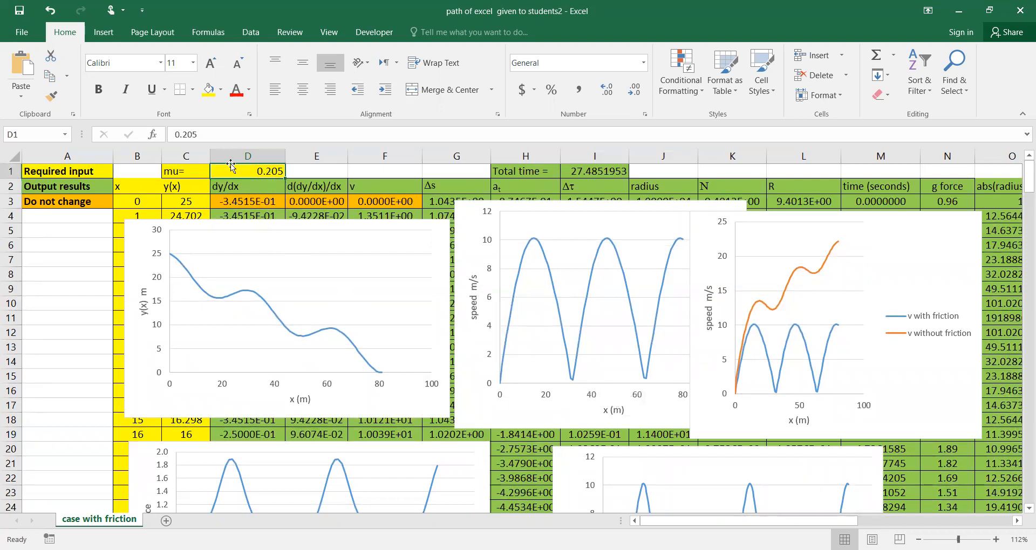
left_click(205, 132)
type("5")
key("Return")
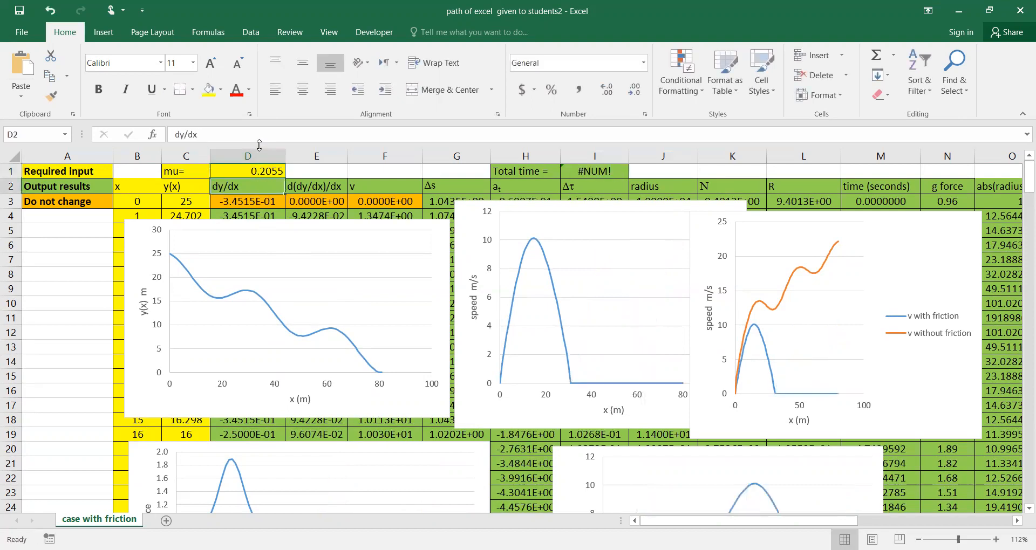
Change the friction coefficient mu in D1 to 0.2051
left_click(273, 172)
left_click(229, 135)
key("BackSpace")
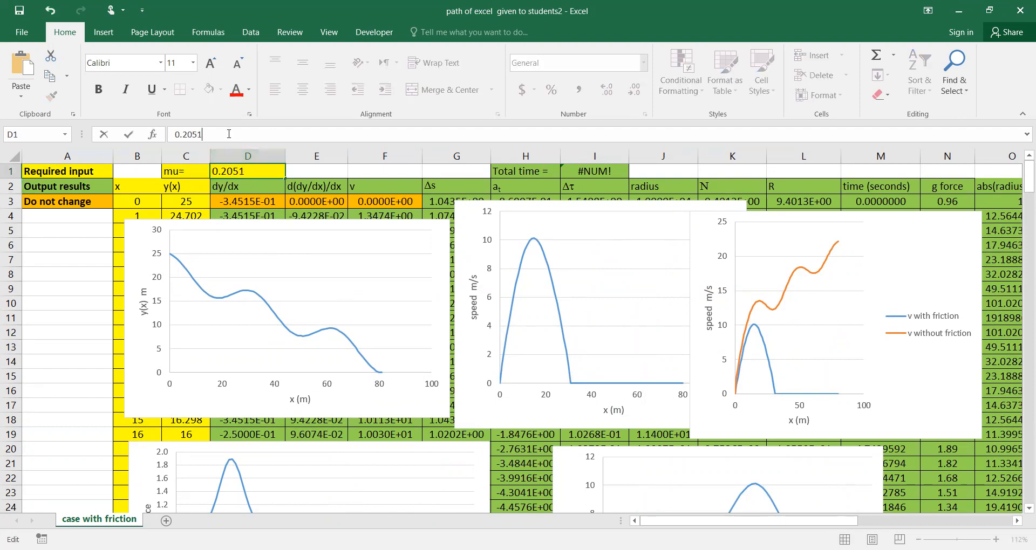
key("Return")
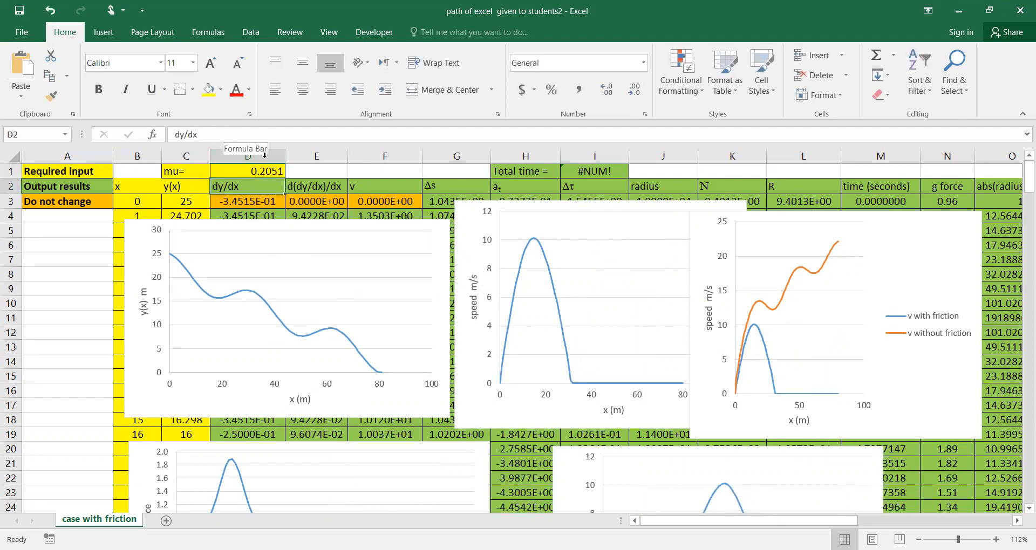
Refine mu in D1 to 0.20501 and inspect a point along the y(x) path curve
left_click(276, 172)
left_click(220, 135)
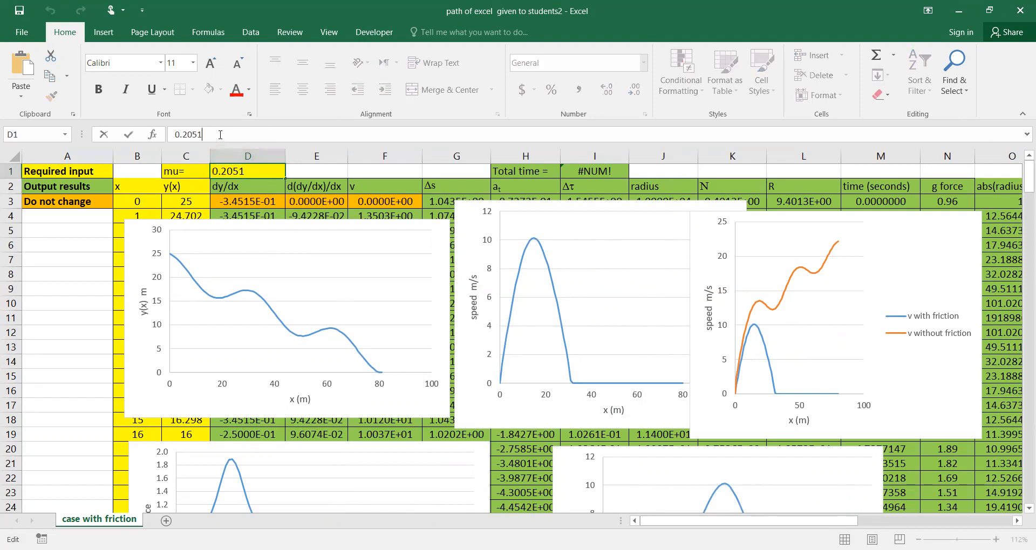
key("BackSpace")
type("01")
key("Return")
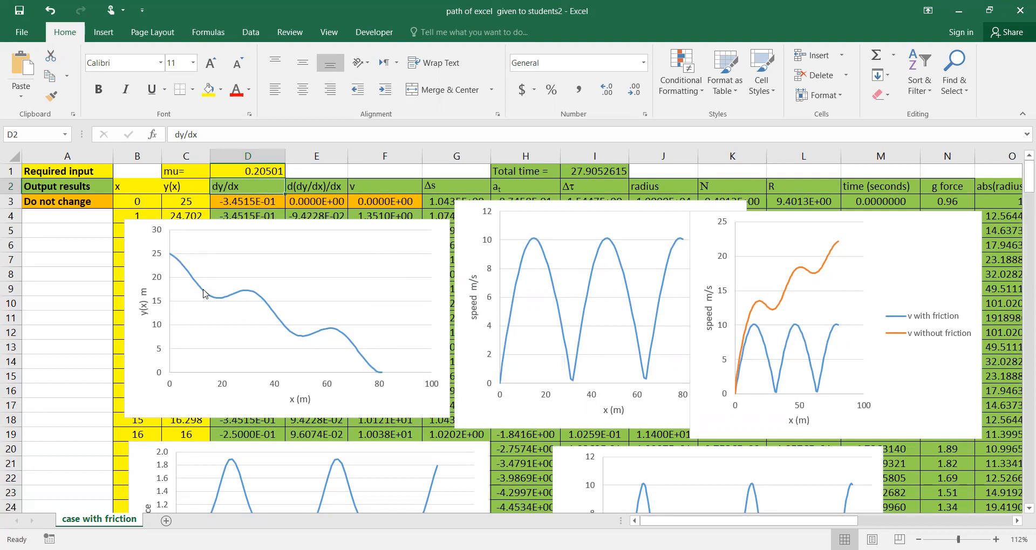
mouse_move(203, 293)
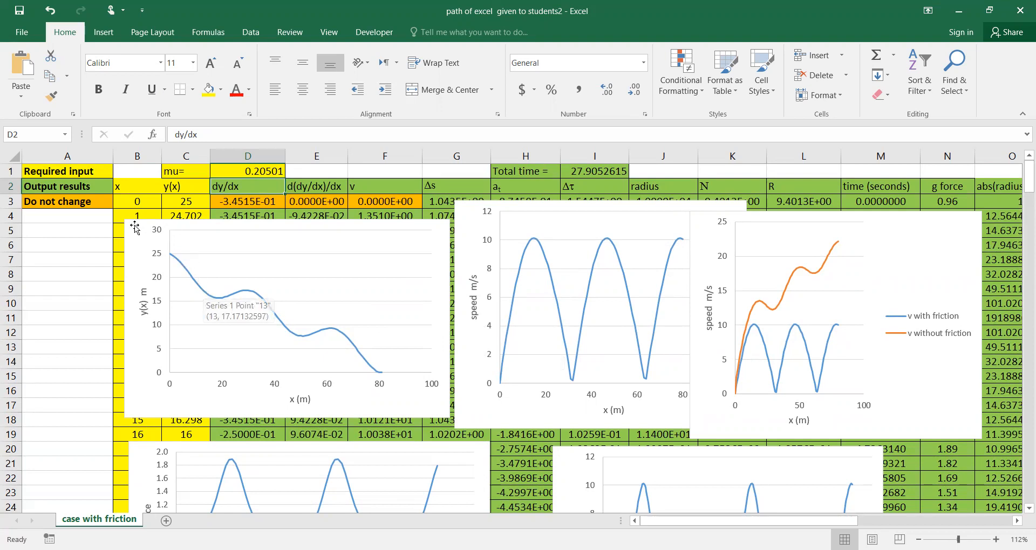
left_click(73, 246)
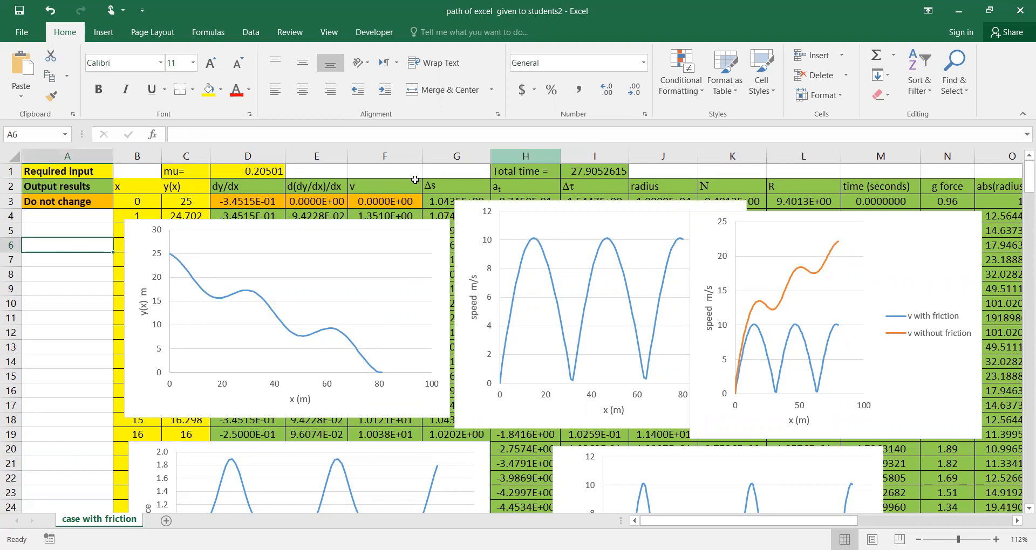
left_click(55, 283)
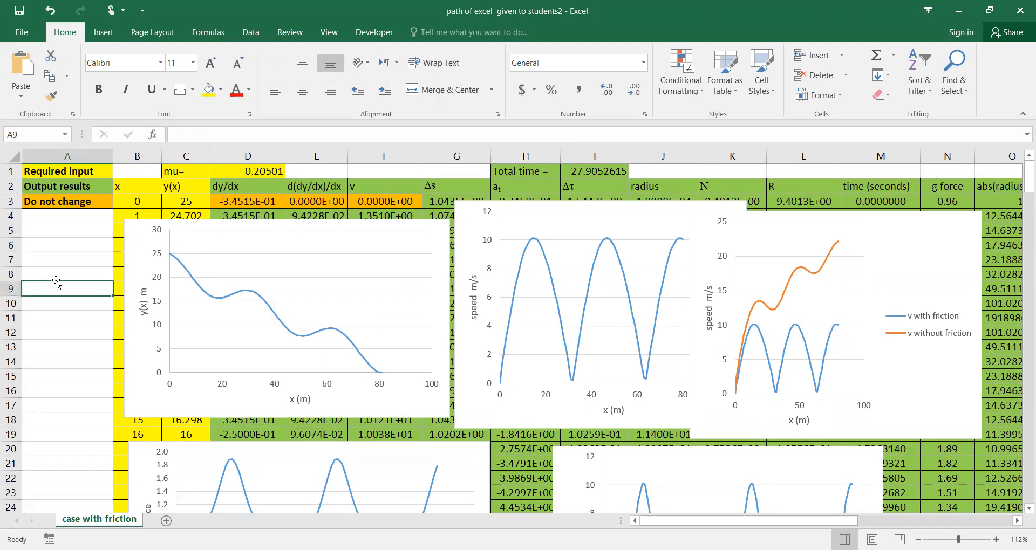
left_click(95, 343)
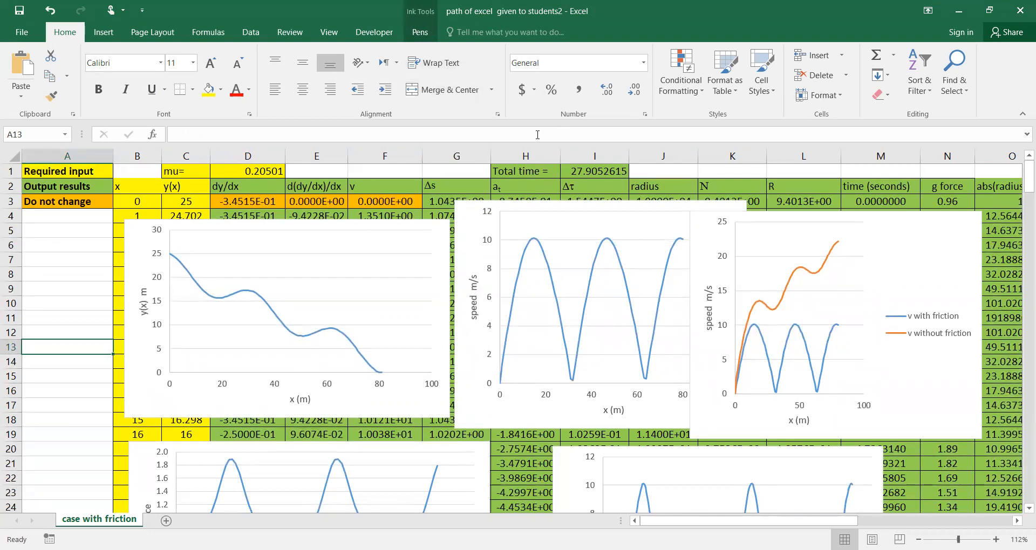
left_click(68, 287)
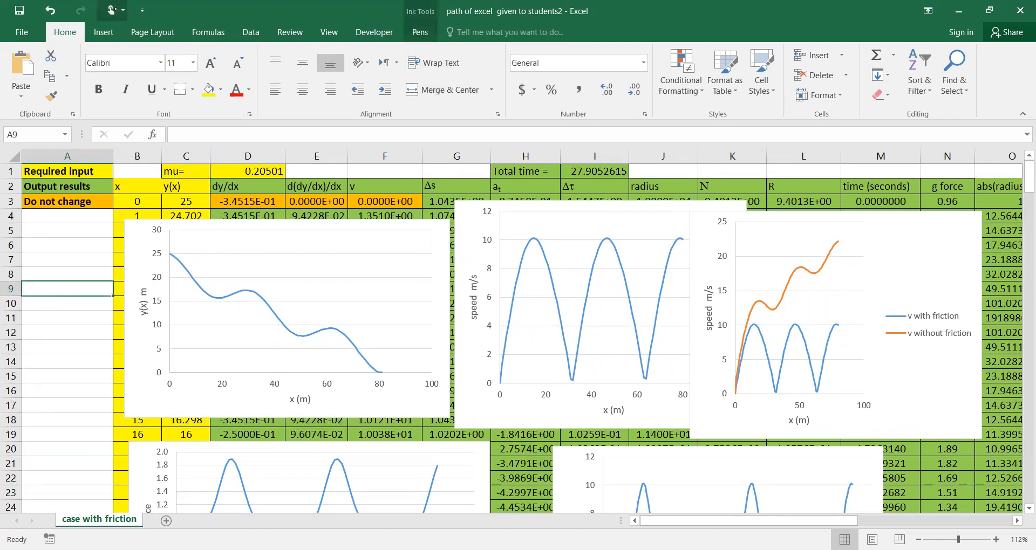
left_click(112, 10)
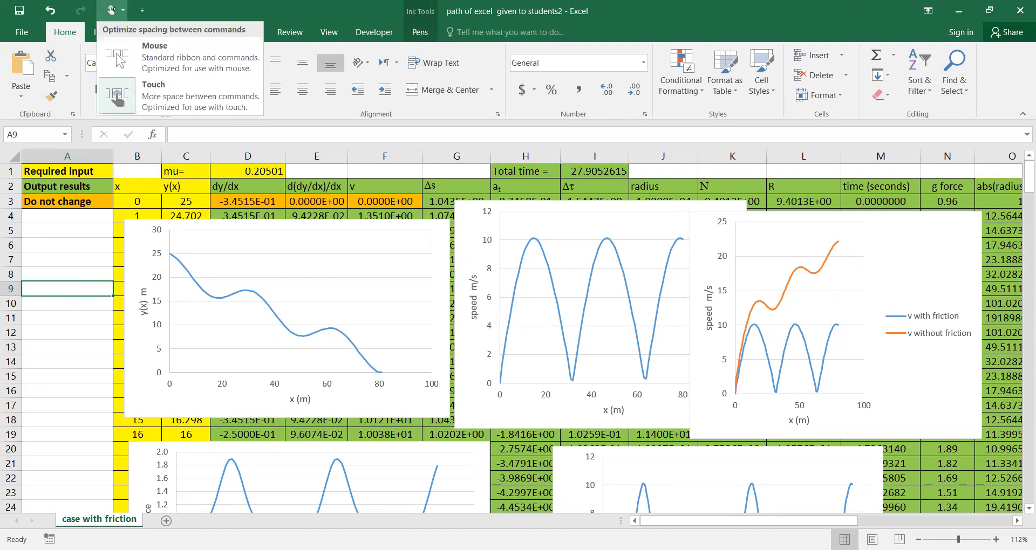
left_click(93, 333)
left_click(92, 334)
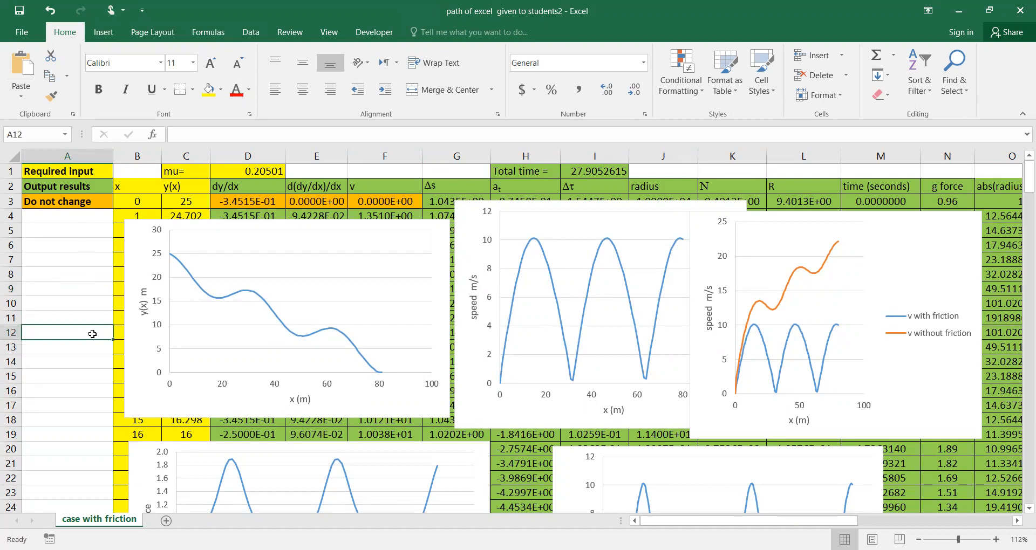
left_click(77, 284)
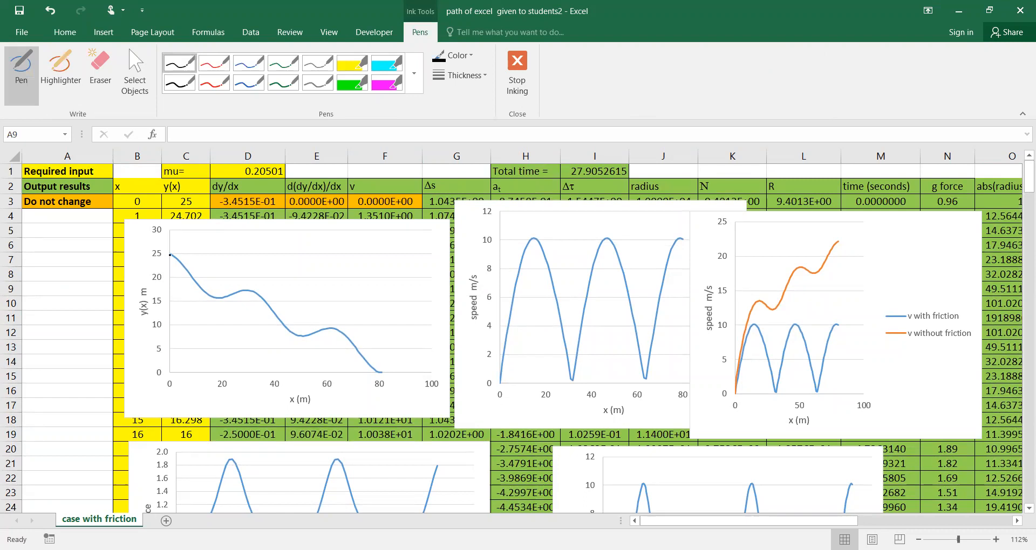
Sketch a wavy alternative path with several extra hills in black ink over the y(x) curve, and undo the stroke
mouse_move(188, 289)
left_mouse_down()
mouse_move(213, 278)
mouse_move(226, 299)
mouse_move(263, 296)
mouse_move(299, 331)
mouse_move(334, 324)
mouse_move(350, 363)
mouse_move(383, 372)
left_mouse_up()
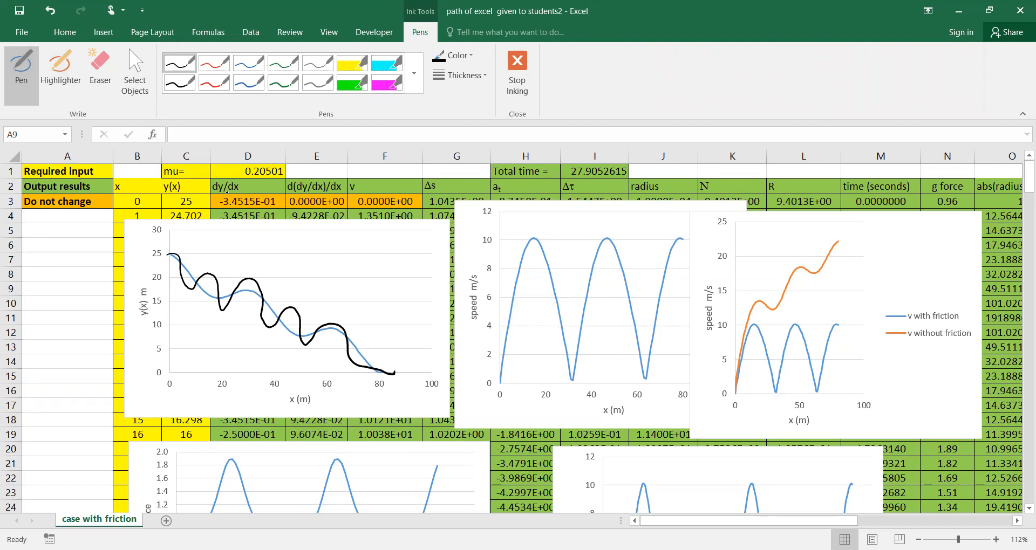
left_click(518, 84)
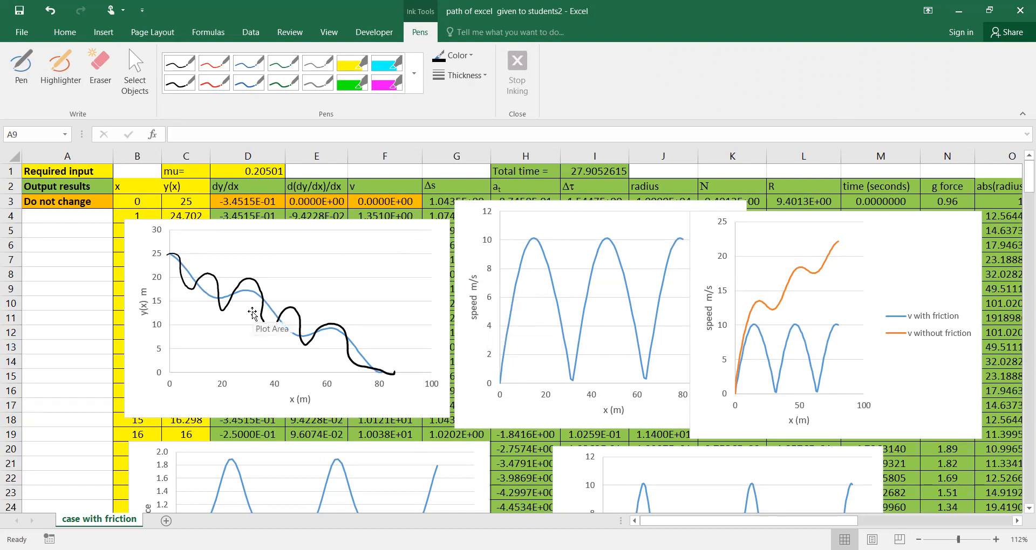
key("ctrl+z")
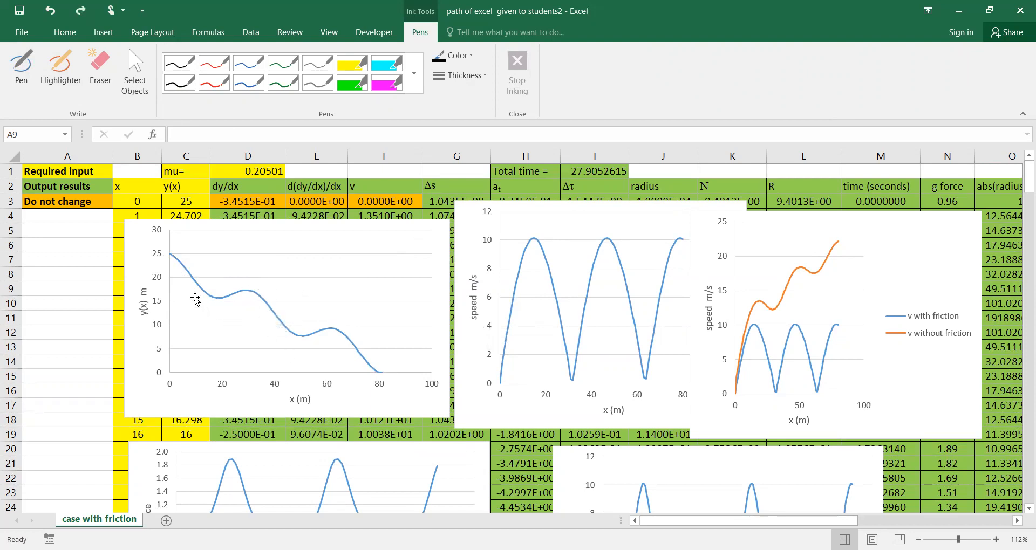
Set the friction coefficient mu in D1 to 0.05
mouse_move(218, 304)
left_click(264, 174)
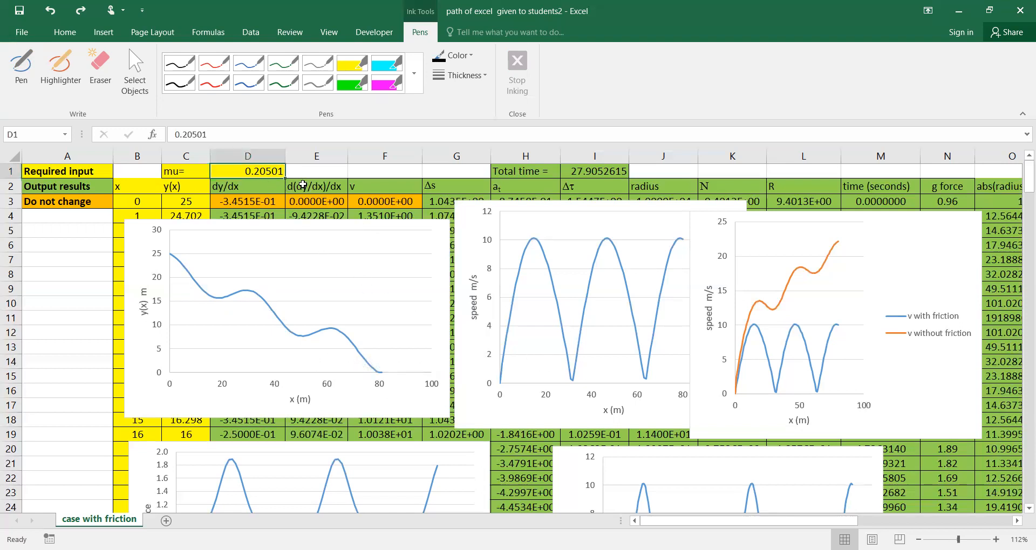
type("0")
type("5")
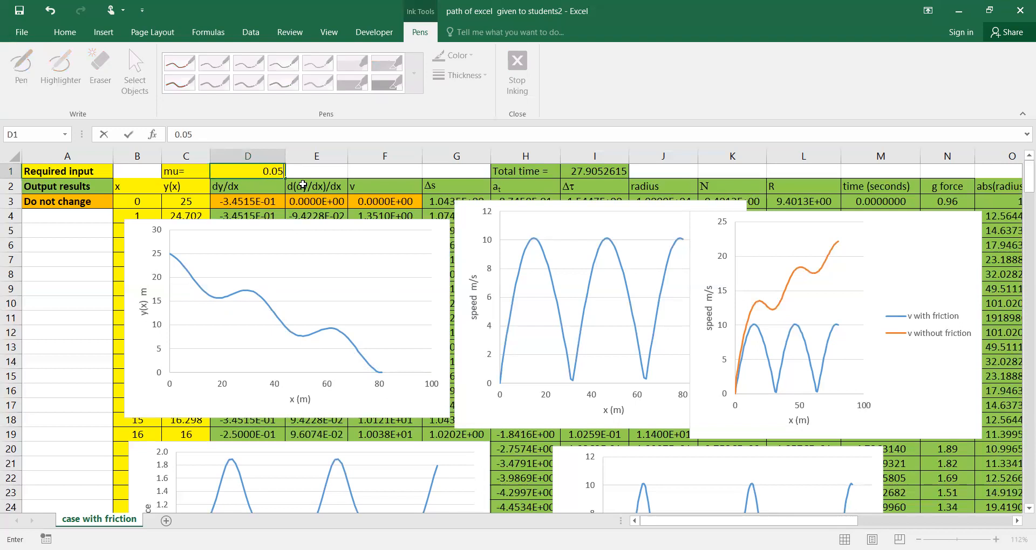
key("Return")
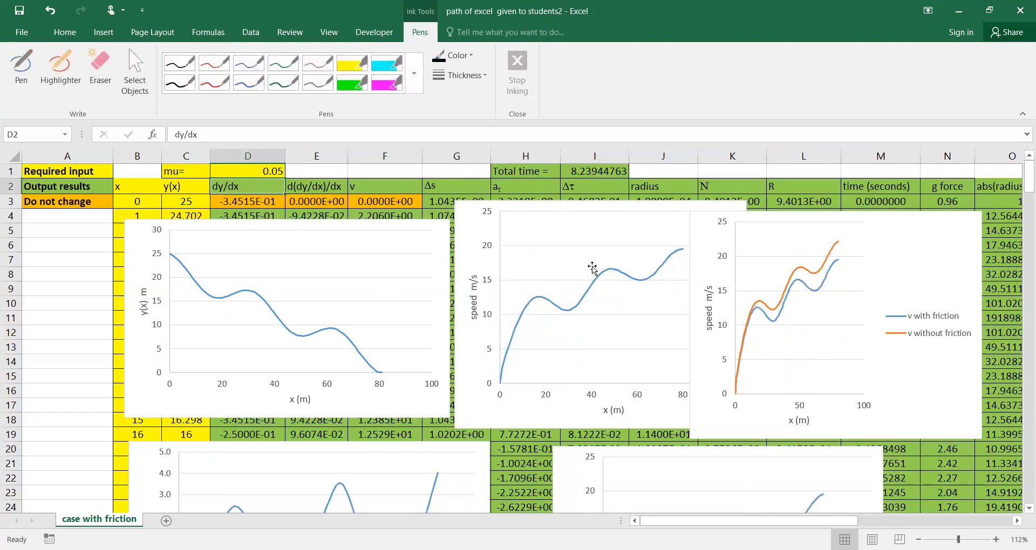